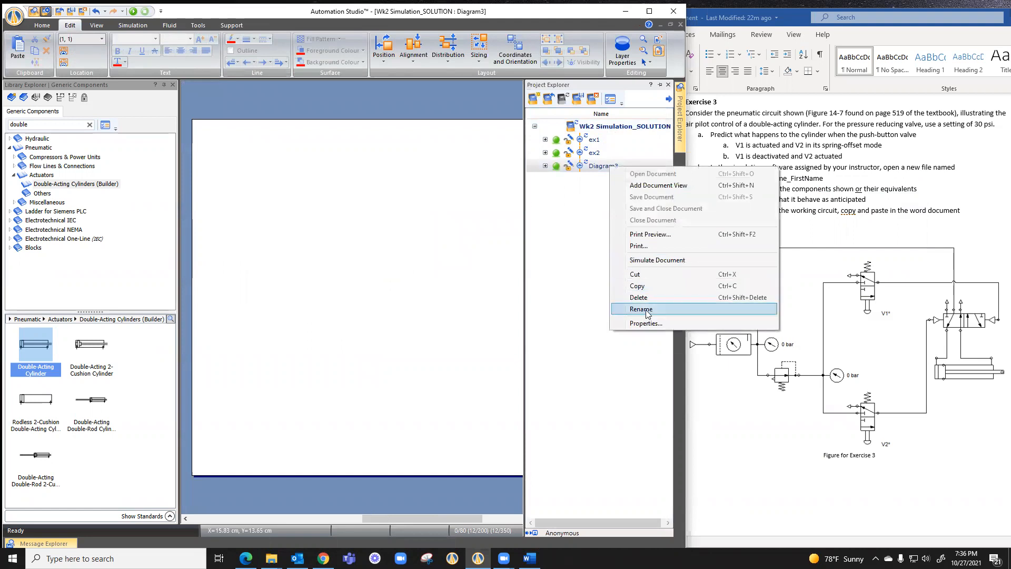
Rename Diagram3 in the project as ex3
text(ex)
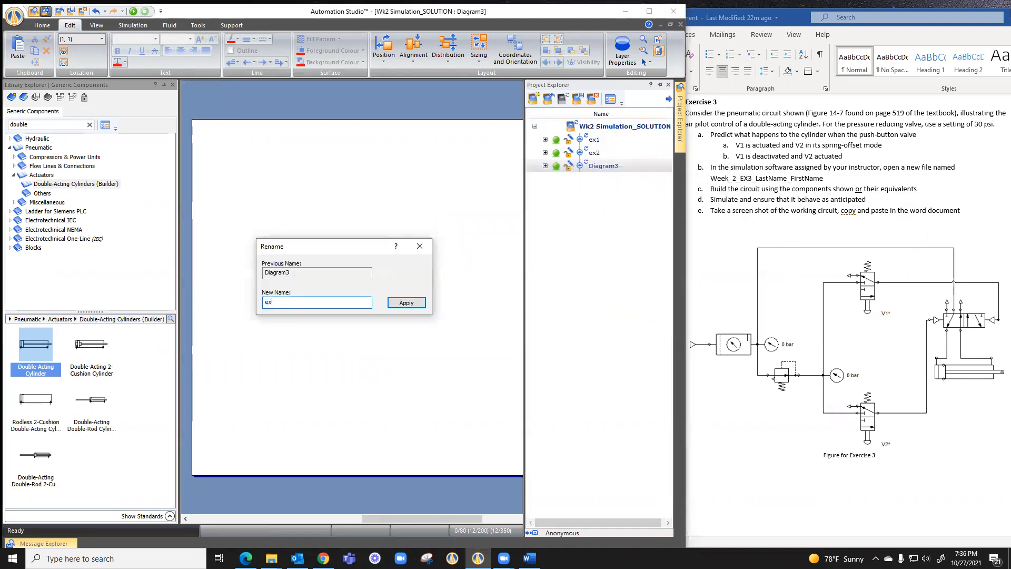
text(3)
key(Return)
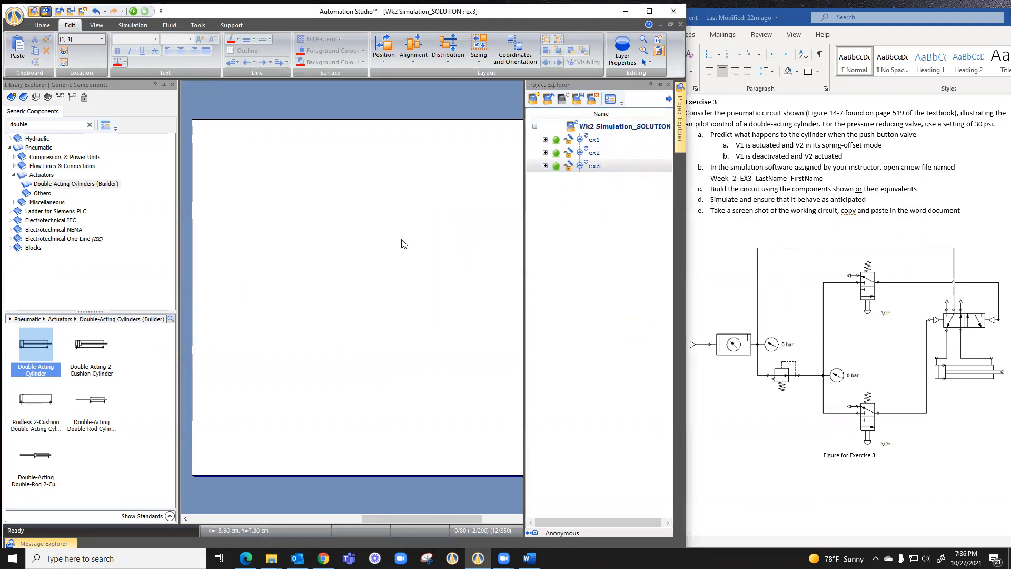
Find the Pneumatic Pressure Source in the component library and place it near the diagram's left edge
drag(28, 124, 1, 125)
text(sourc)
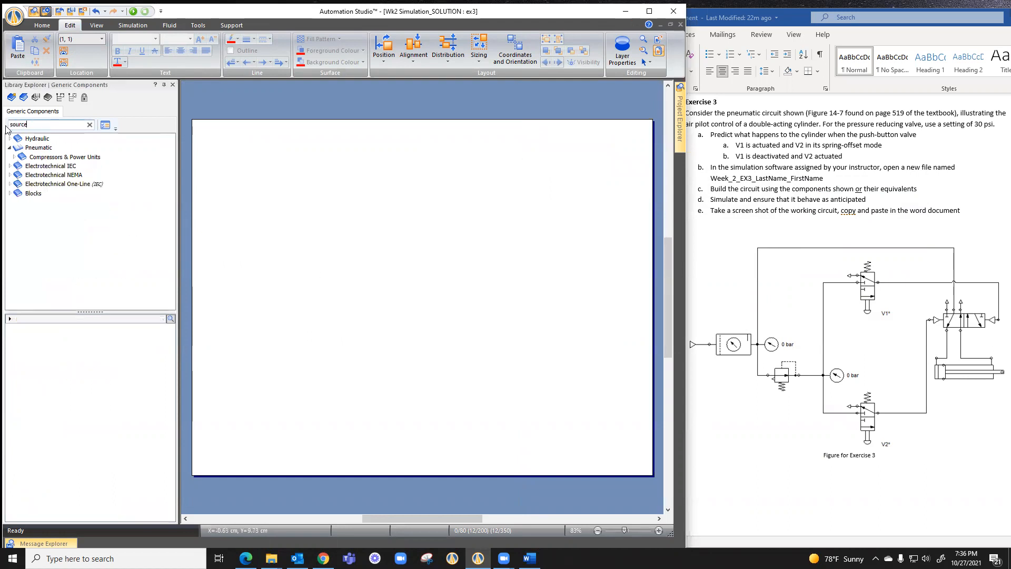
click(38, 148)
drag(35, 352, 218, 299)
Find the pneumatic Conditioning Unit (FRL) in the library and place it with its inlet on the pressure source's port
drag(49, 124, 2, 126)
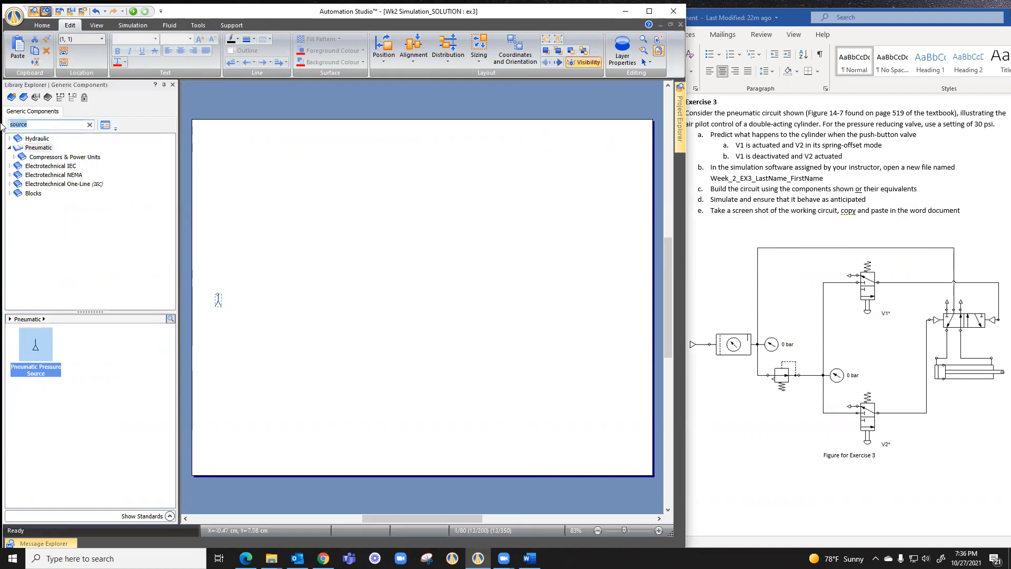
text(fil)
click(52, 147)
drag(28, 352, 269, 305)
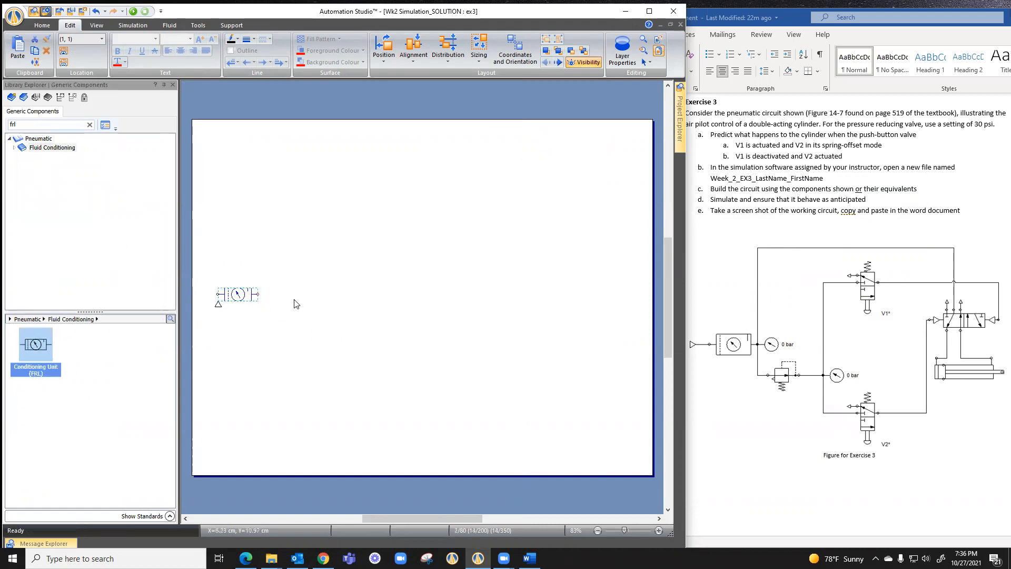
scroll(294, 304, up, 2)
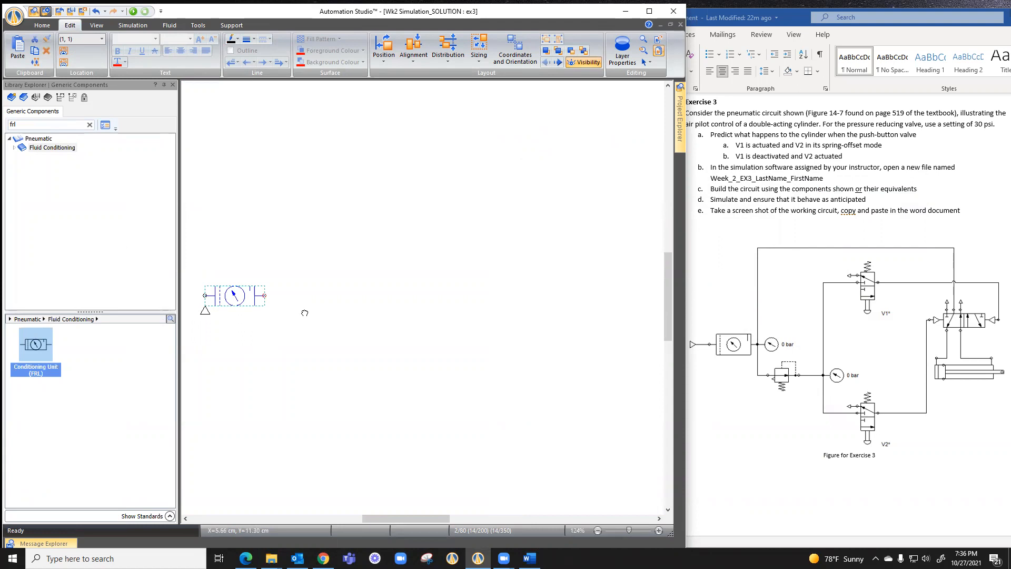
scroll(320, 311, up, 2)
drag(308, 310, 371, 313)
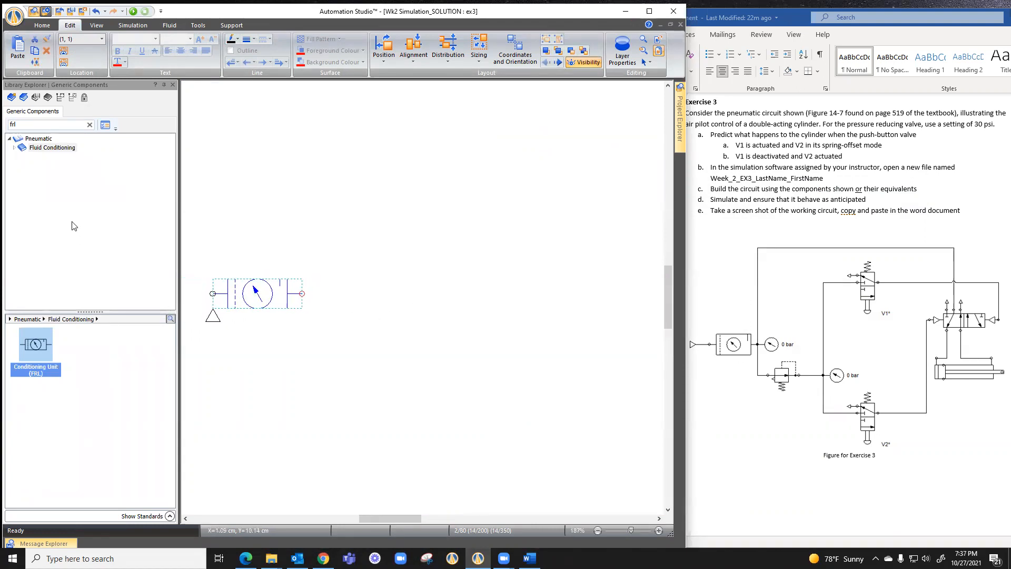
Find the pneumatic Pressure Gauge in the library and place it to the right of the conditioning unit
double_click(14, 125)
text(gauge)
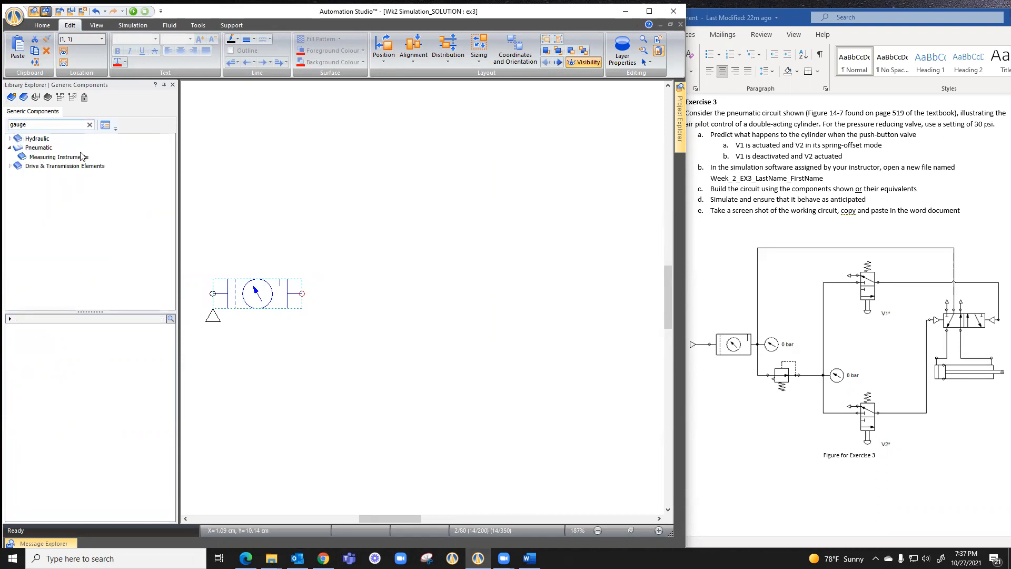
click(75, 154)
drag(36, 345, 346, 292)
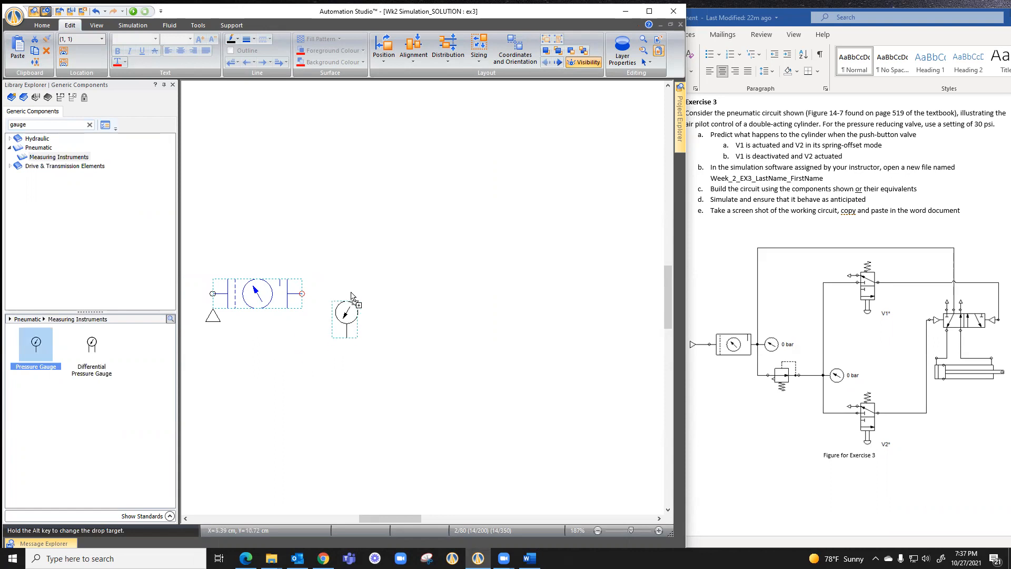
Rotate the pressure gauge right 90° and attach its port to the conditioning unit's outlet
click(391, 60)
click(405, 80)
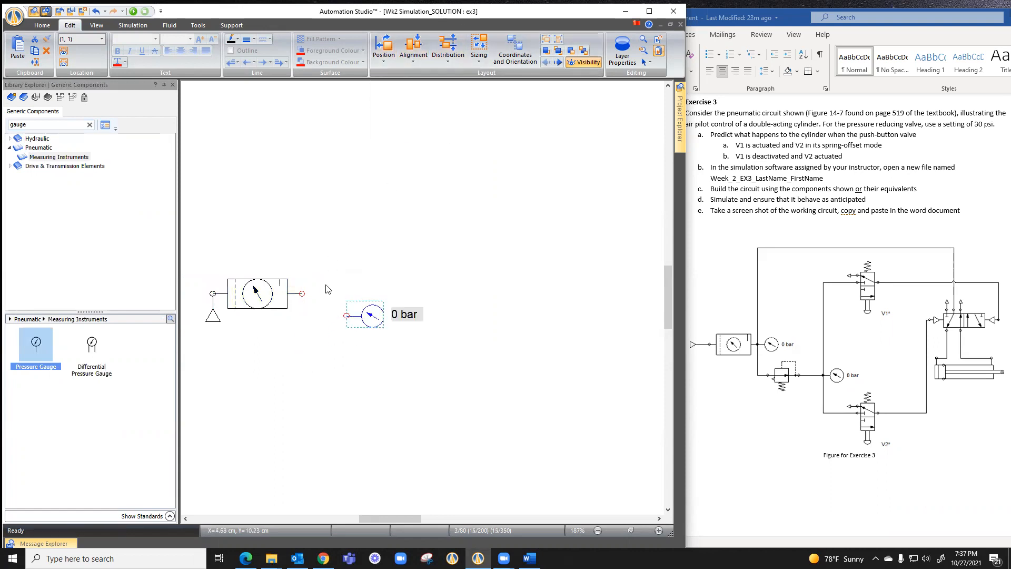
drag(363, 317, 329, 299)
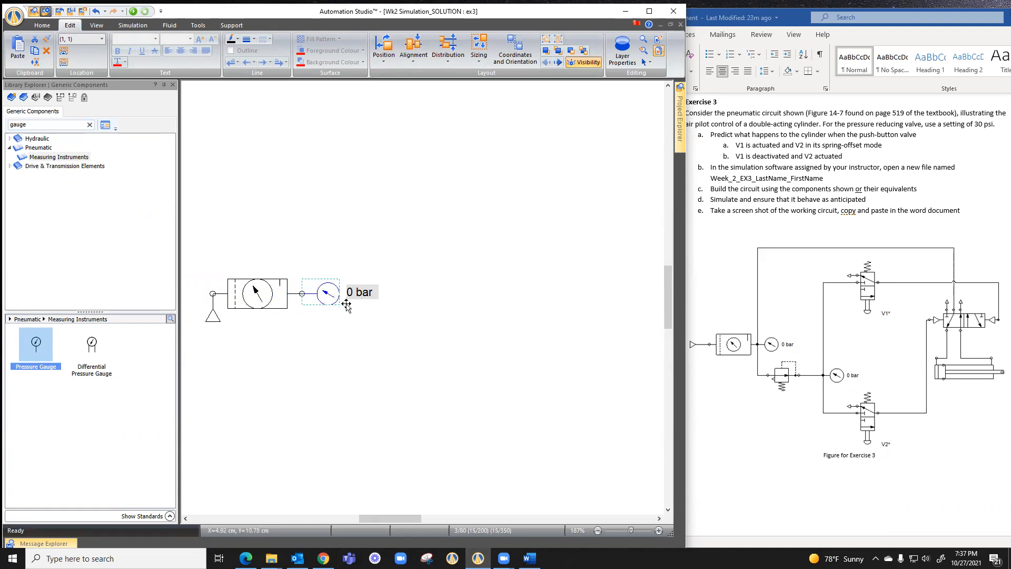
click(353, 347)
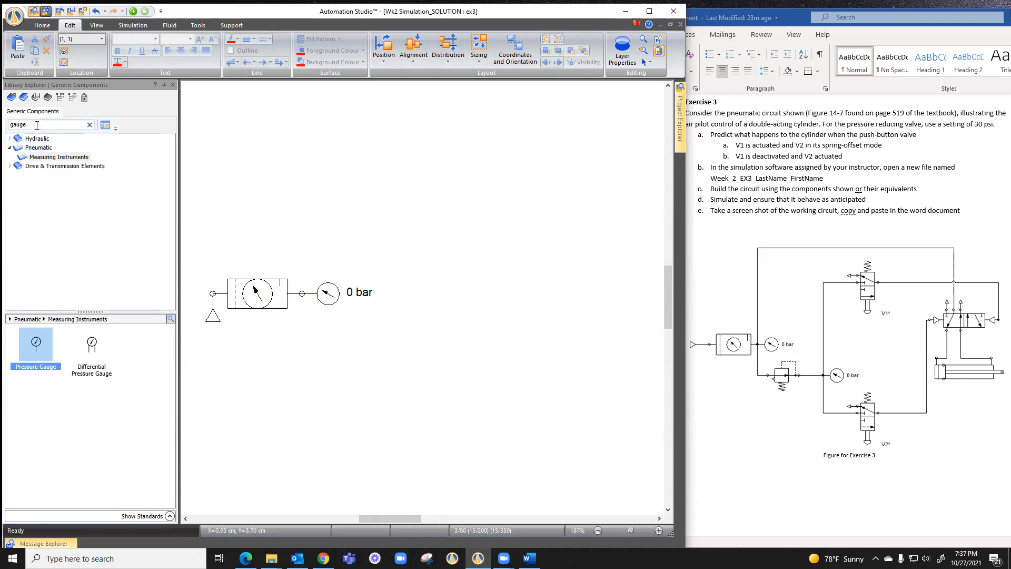
Find the pneumatic Pressure Reducing Valve with the squared pilot line in the library and place it below the pressure gauge
drag(38, 125, 7, 133)
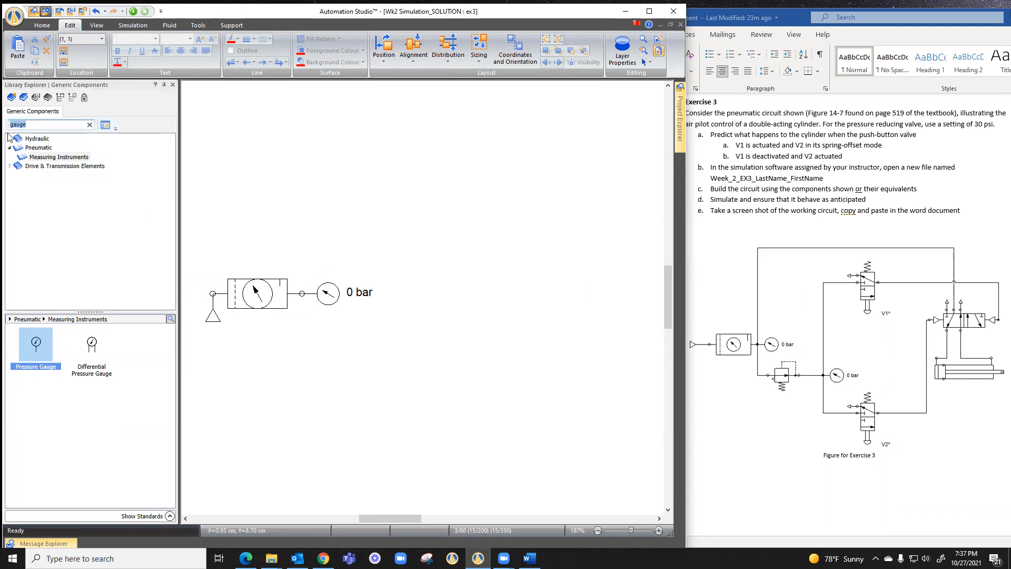
text(relief)
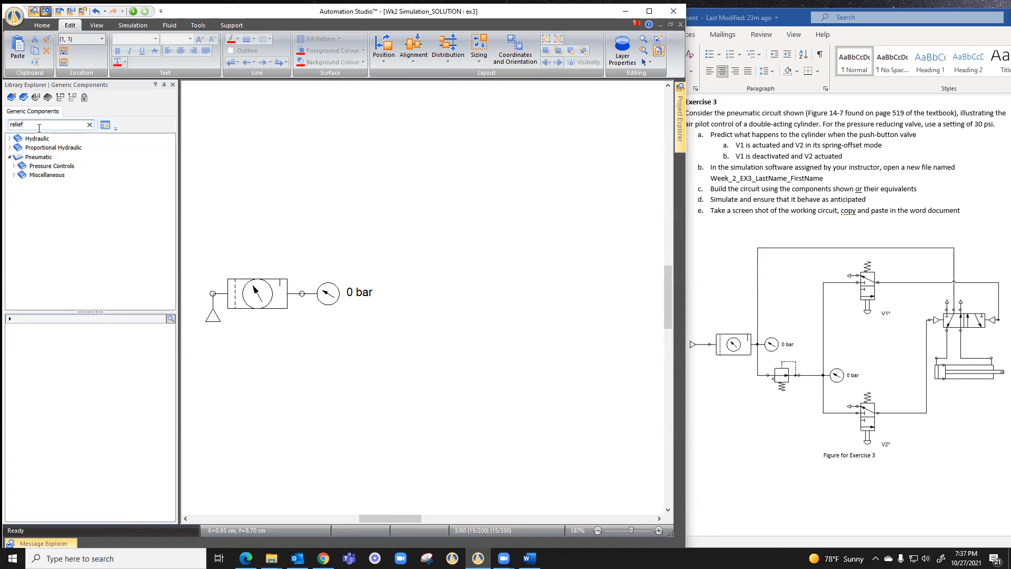
drag(39, 127, 3, 127)
text(reducing)
click(24, 166)
double_click(24, 167)
click(61, 176)
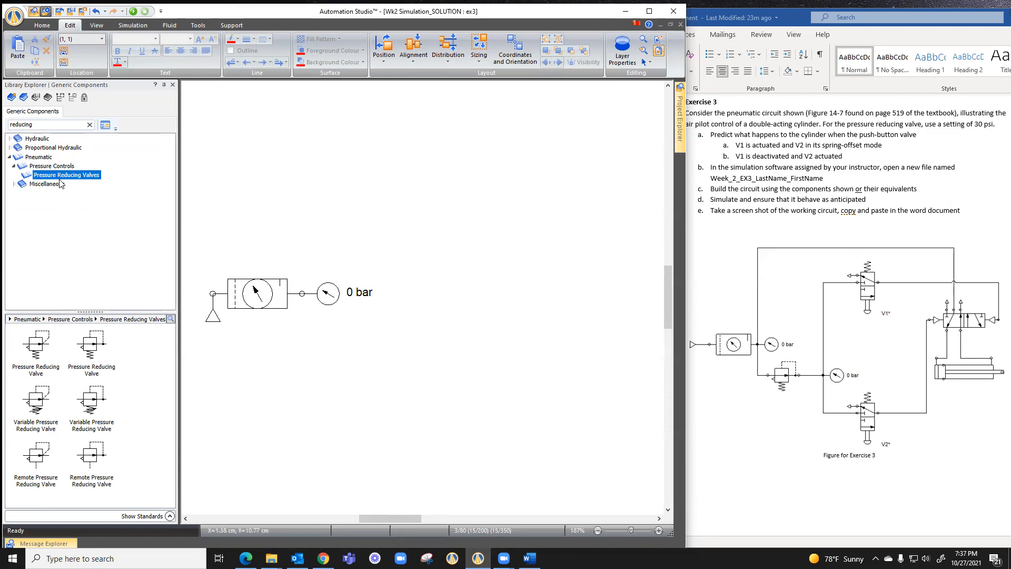
mouse_move(91, 349)
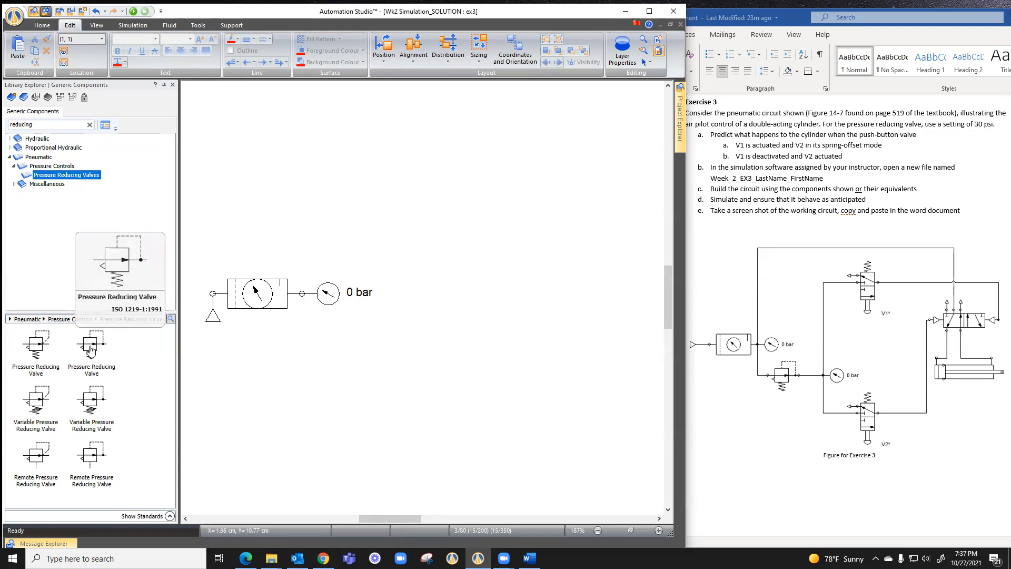
drag(90, 349, 360, 375)
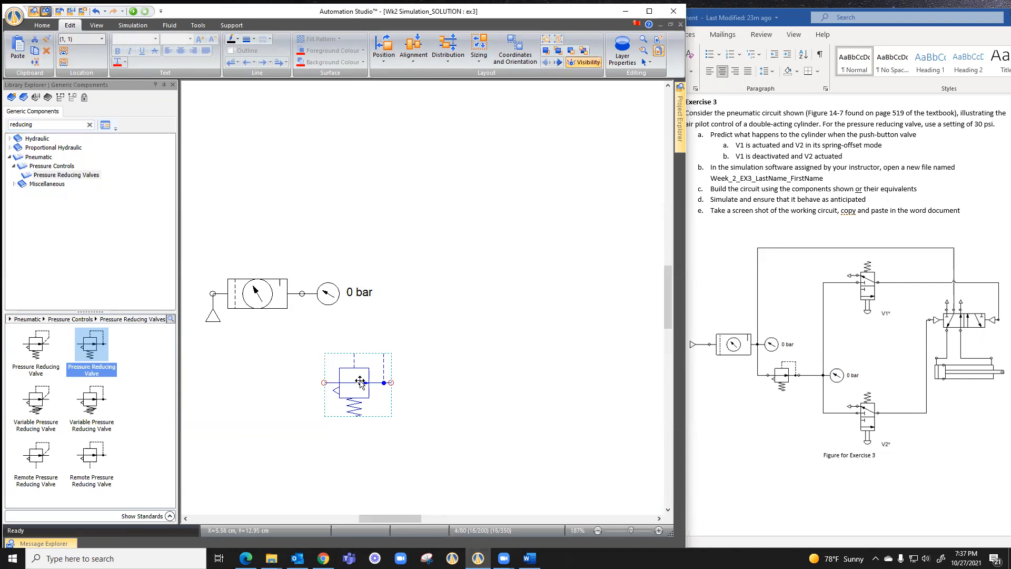
Set the pressure reducing valve's Setting Pressure to 30 psi in its component properties
double_click(359, 380)
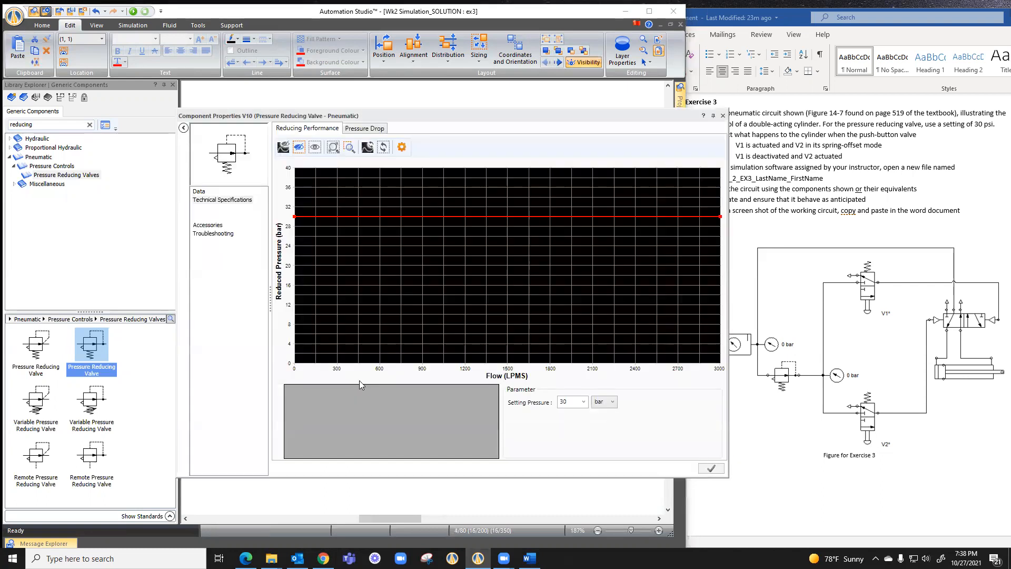
click(200, 192)
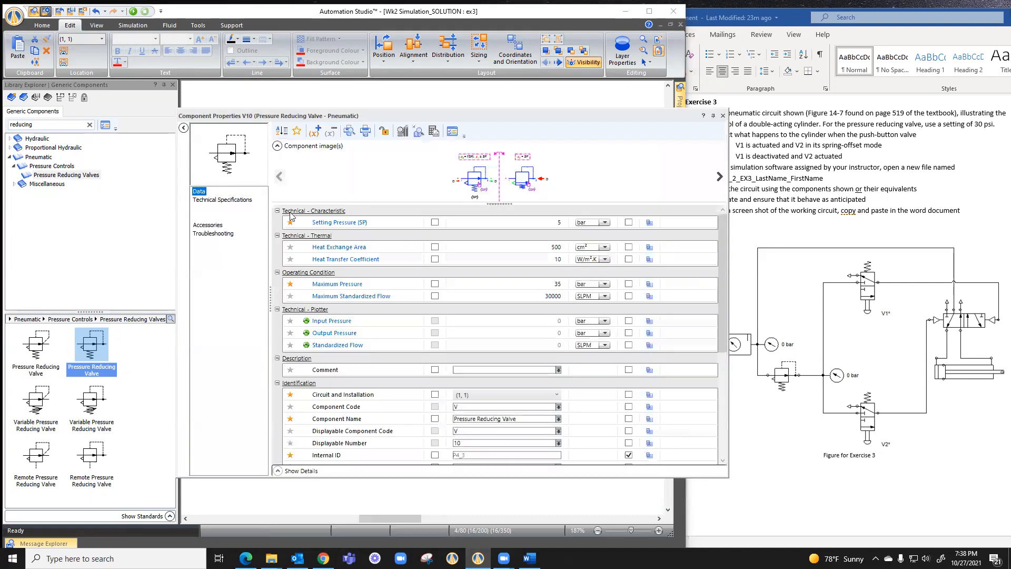
click(606, 223)
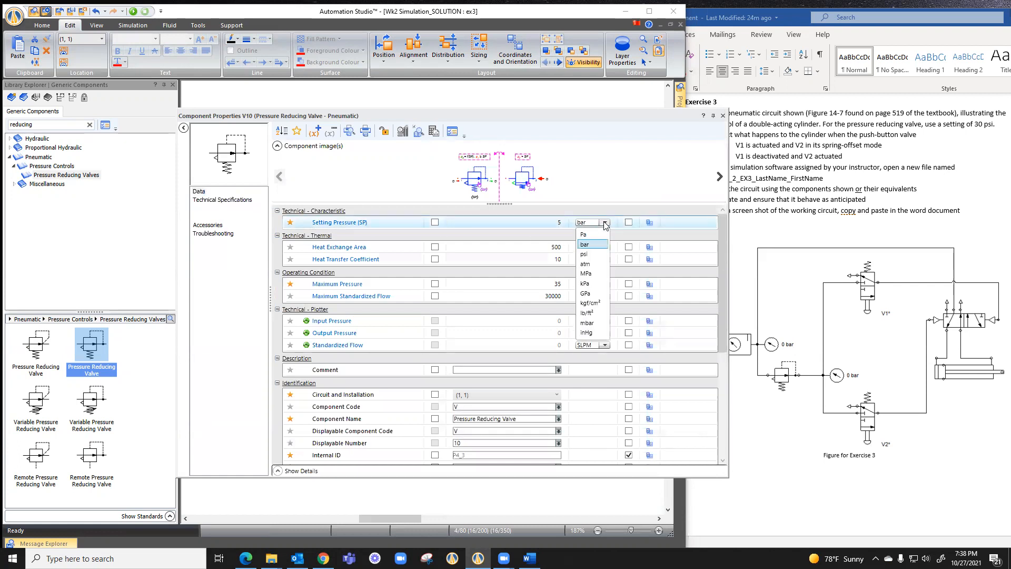
click(589, 248)
click(538, 222)
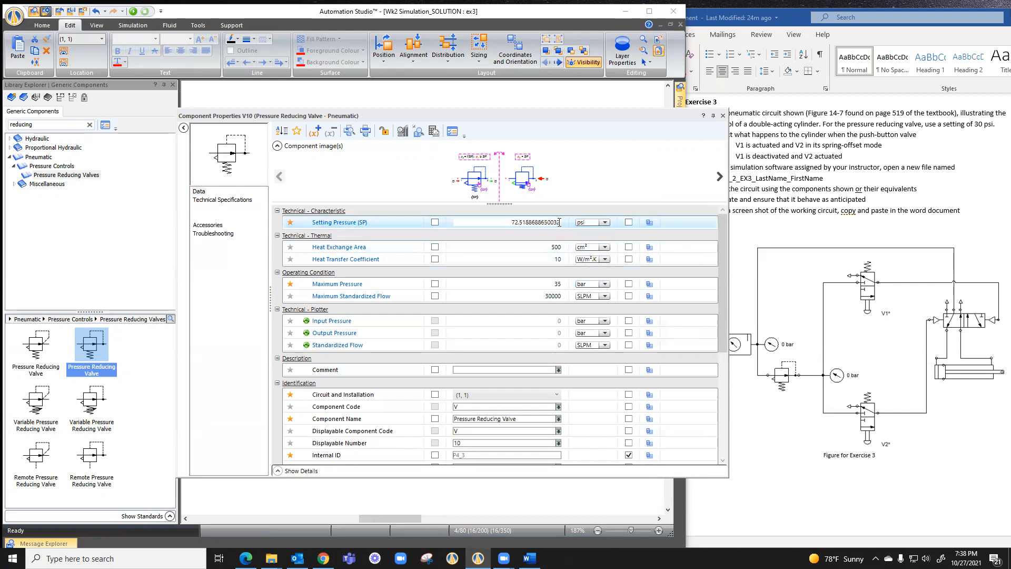
double_click(555, 222)
key(BackSpace)
text(30)
key(Tab)
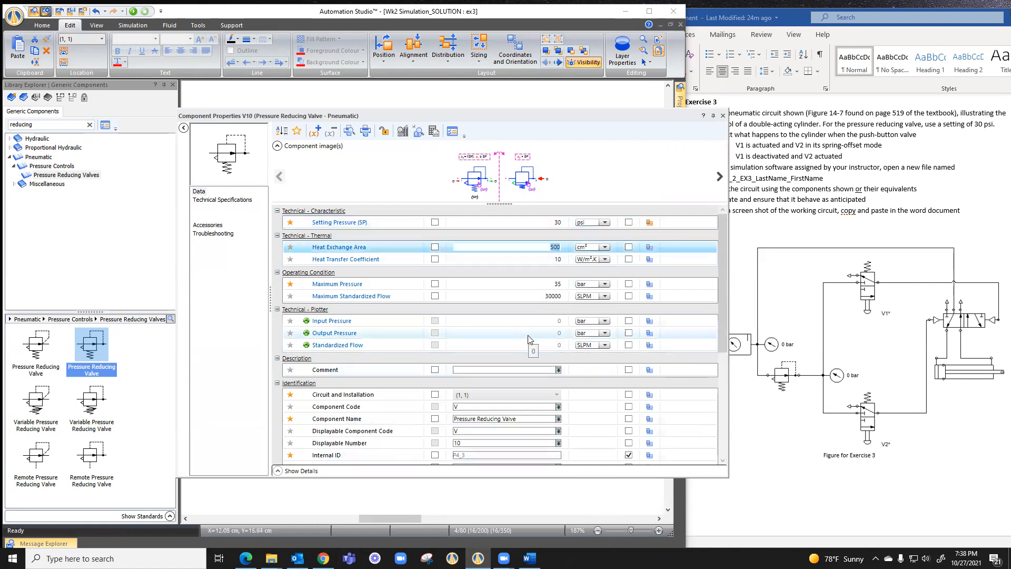
click(722, 115)
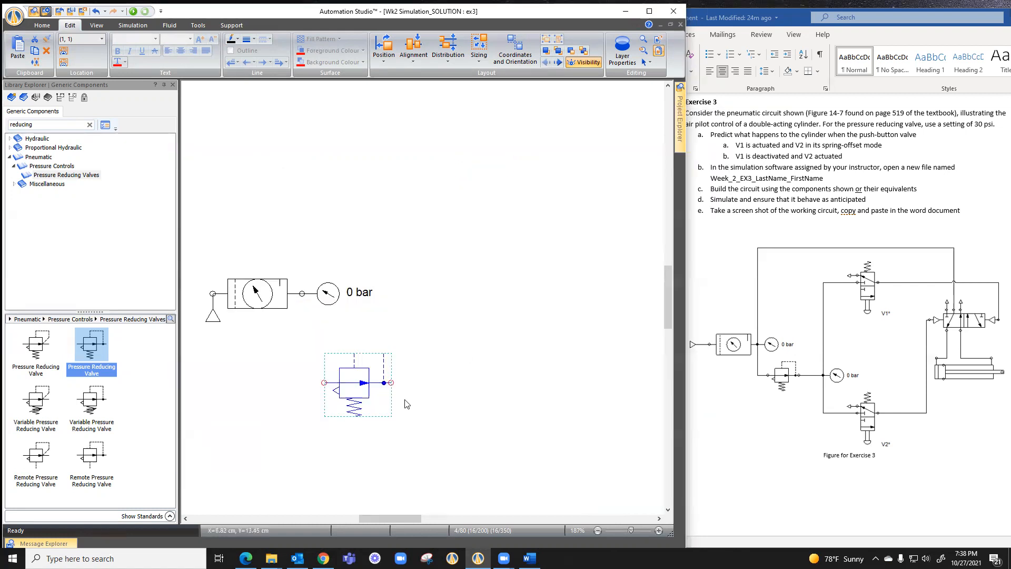
click(482, 384)
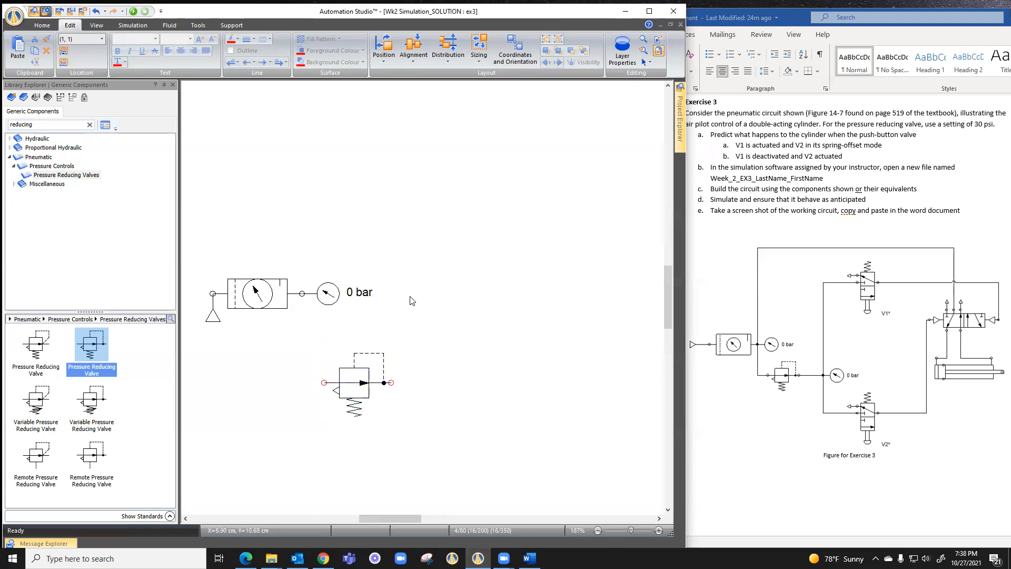
Connect the reducing valve's inlet to the conditioning unit's outlet junction and place a copy of the pressure gauge right of the valve
drag(309, 377, 301, 293)
drag(328, 294, 493, 375)
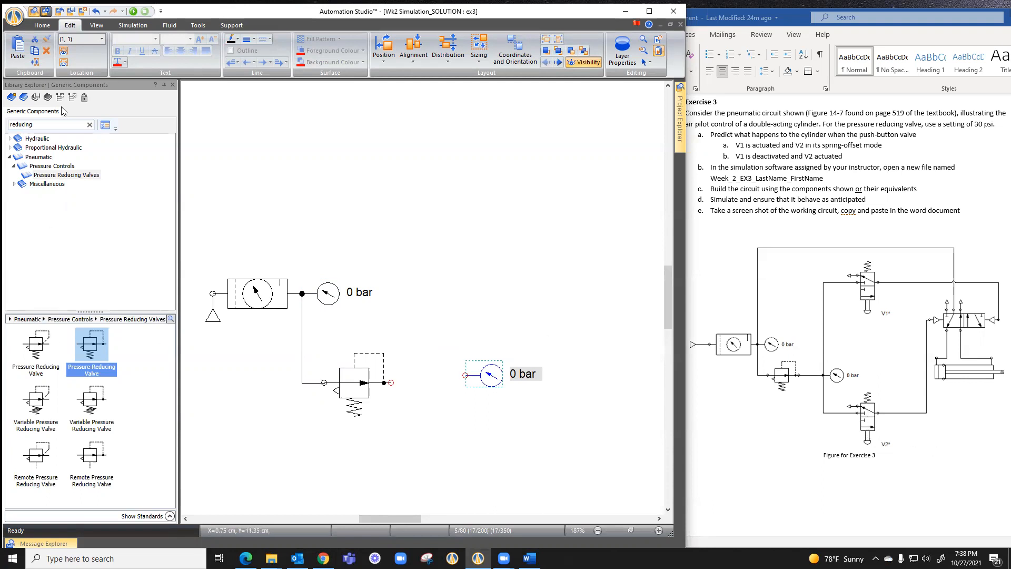
Find the pneumatic 3/2-Way NC Valve with solenoid and spring return in the library and place it above the copied gauge
click(38, 124)
text(3/2)
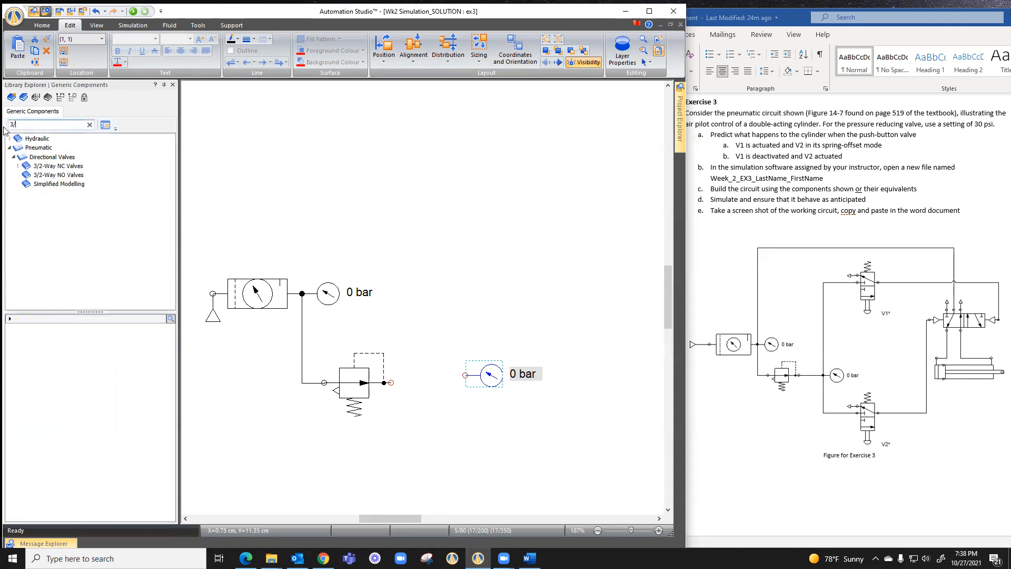
click(56, 167)
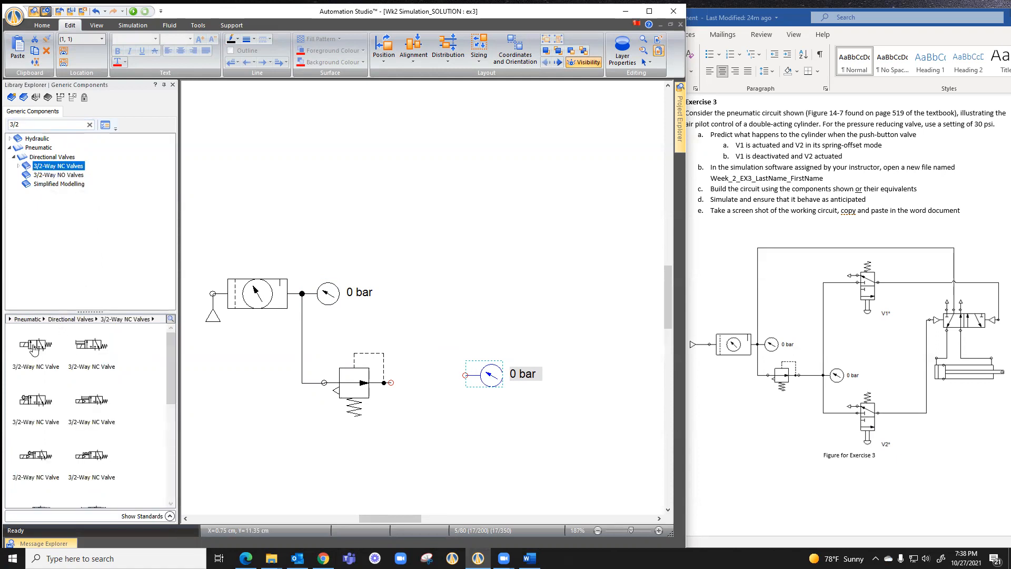
drag(35, 347, 476, 221)
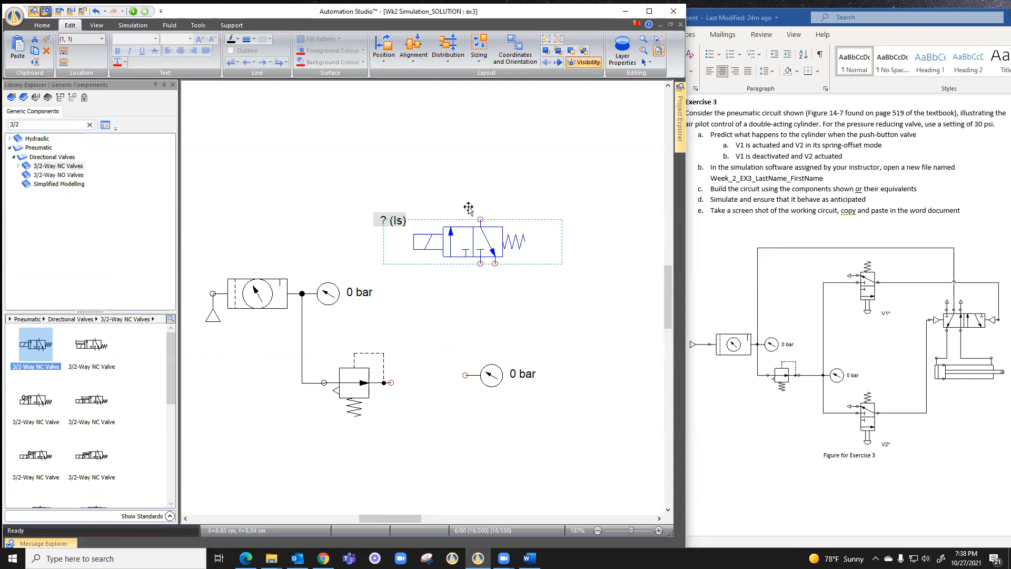
Rotate the 3/2-way valve right 90°, flip it horizontally and move it between the reducing valve and the second gauge
click(384, 56)
click(406, 80)
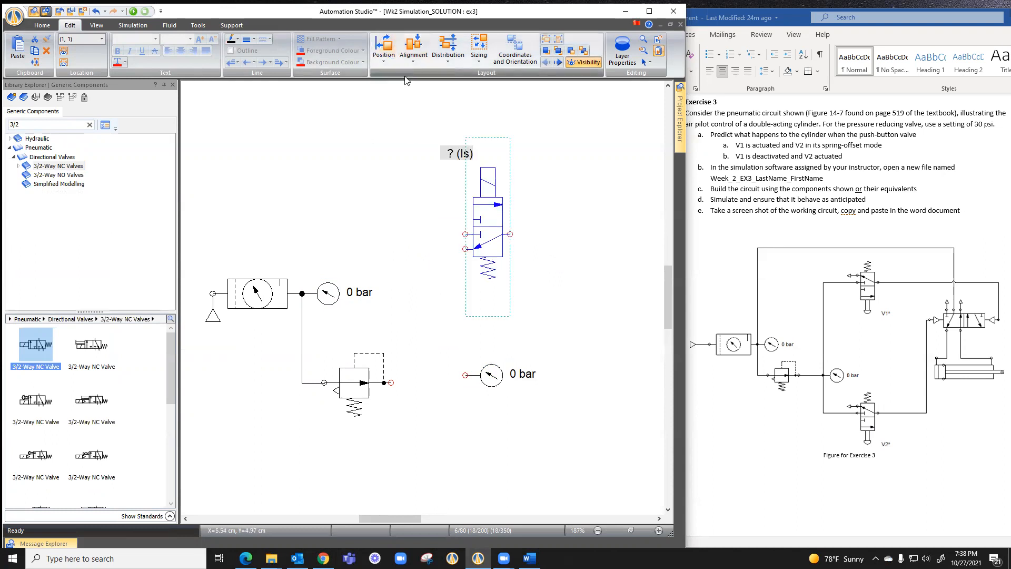
click(386, 57)
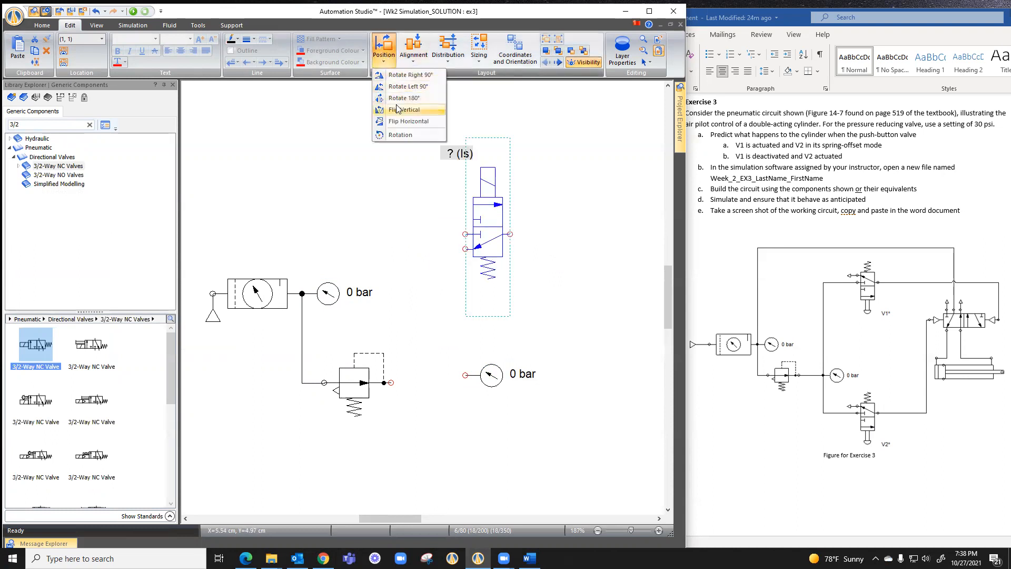
click(398, 123)
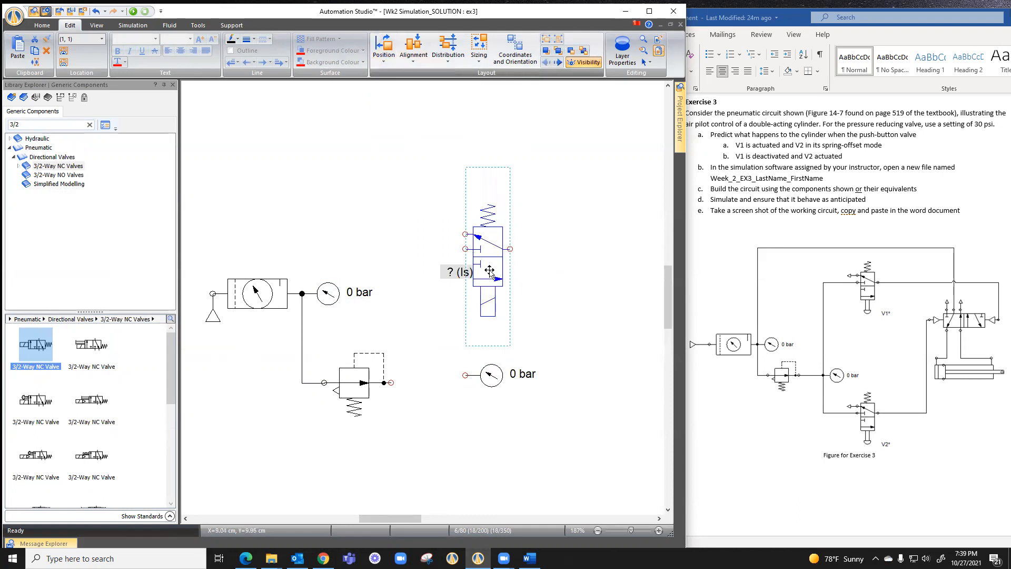
drag(489, 270, 428, 446)
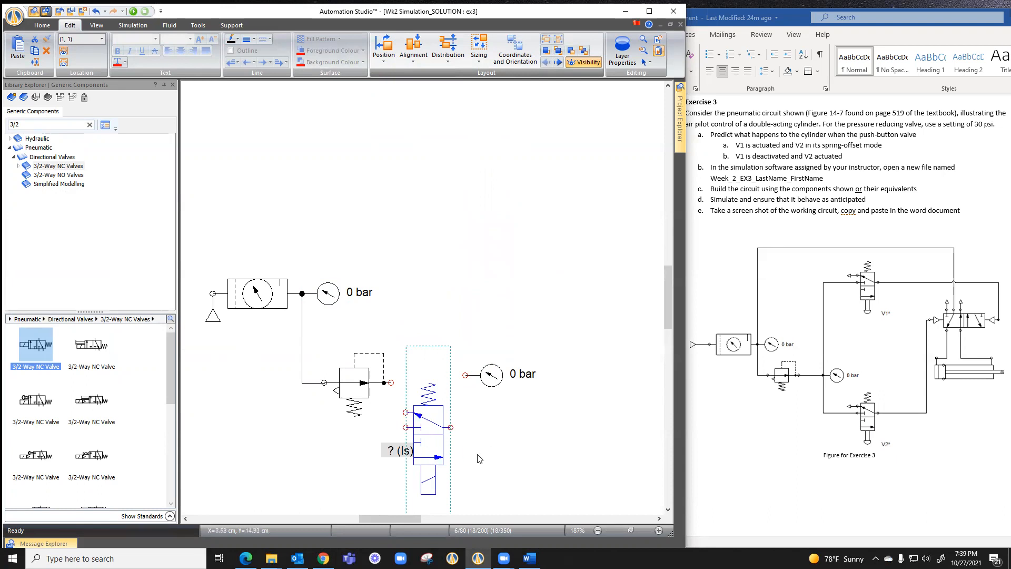
Replace the 3/2-way valve's solenoid command with a Push-Button in its technical specifications and apply the change
double_click(426, 432)
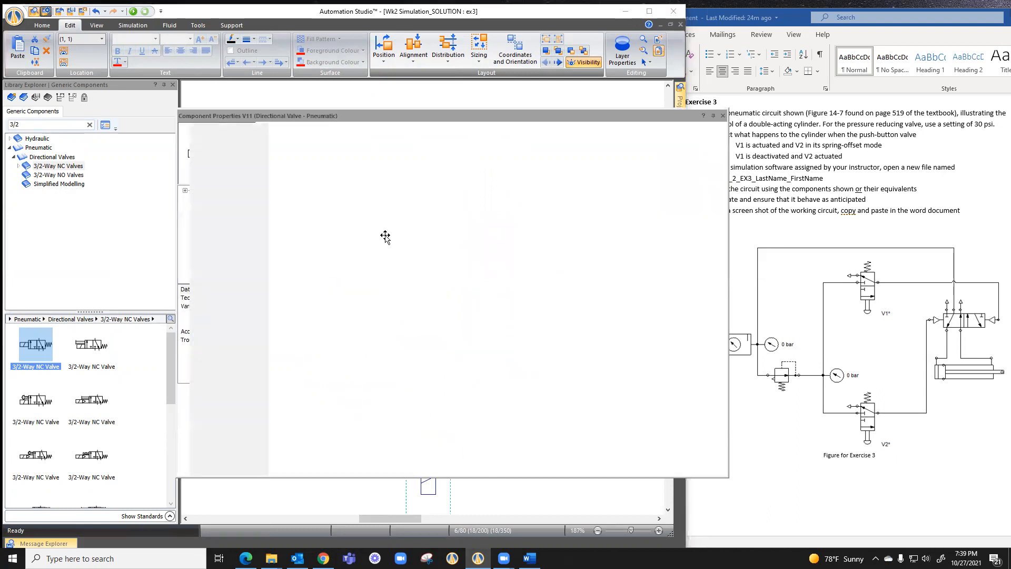
click(221, 344)
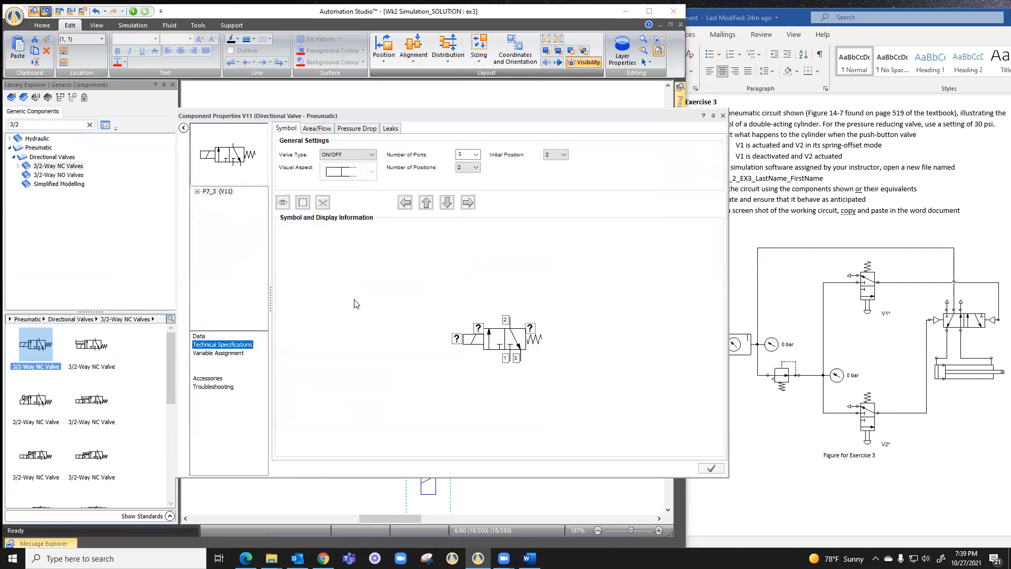
click(468, 342)
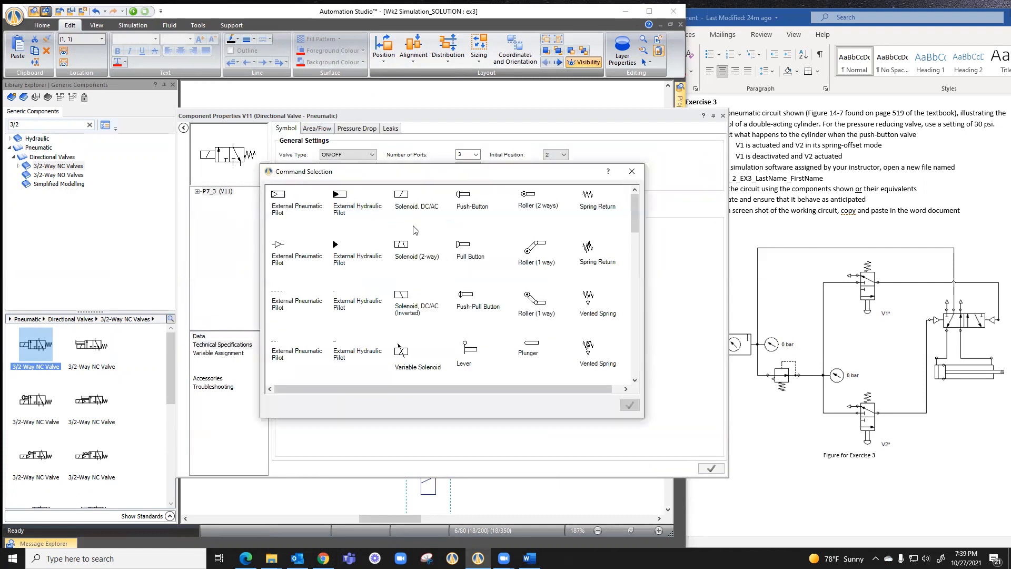
click(462, 197)
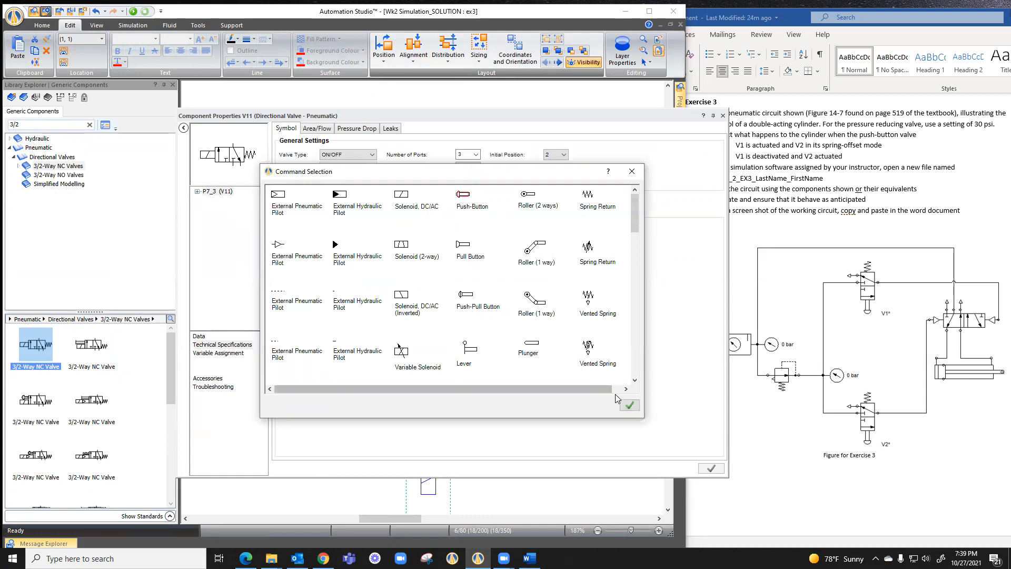
click(629, 405)
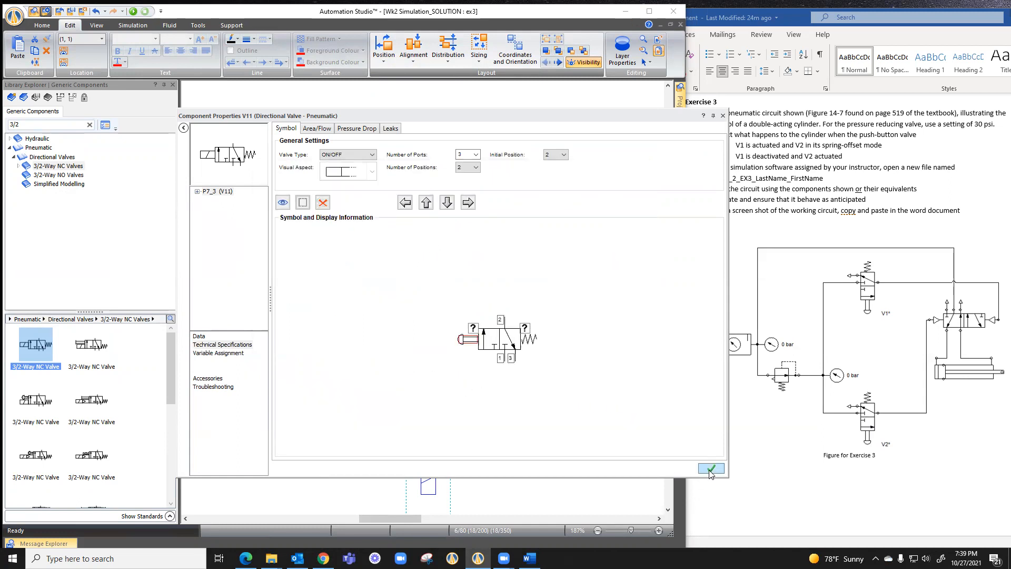
click(722, 116)
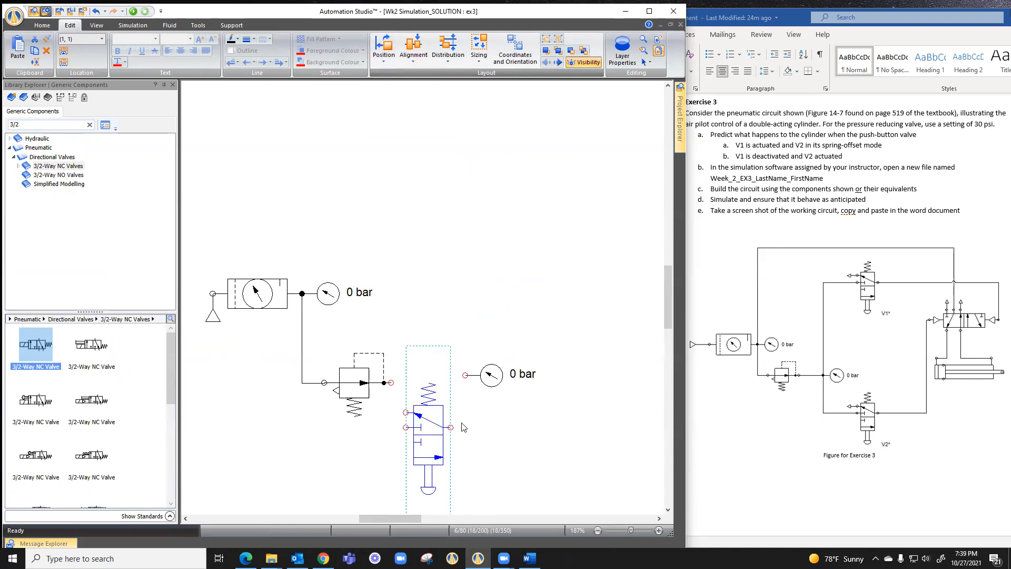
Place a copy of the push-button 3/2-way valve directly above the original, higher than the conditioning unit
click(504, 435)
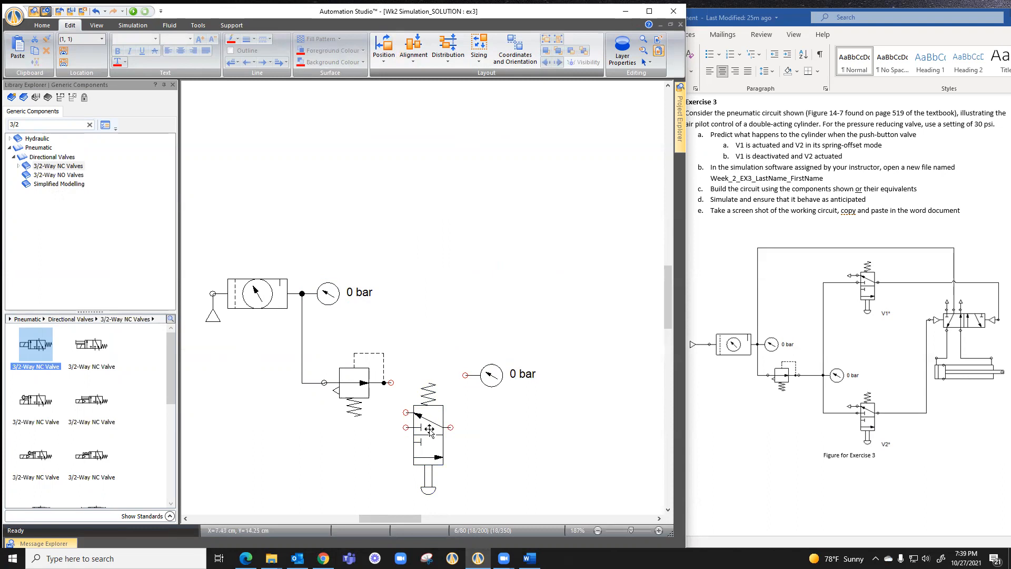
drag(433, 428, 433, 204)
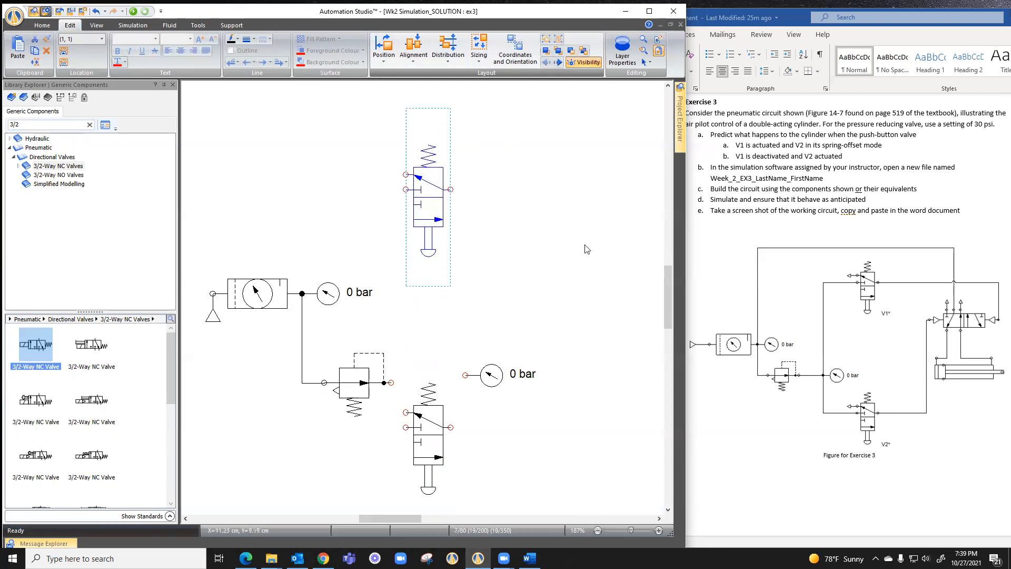
click(592, 295)
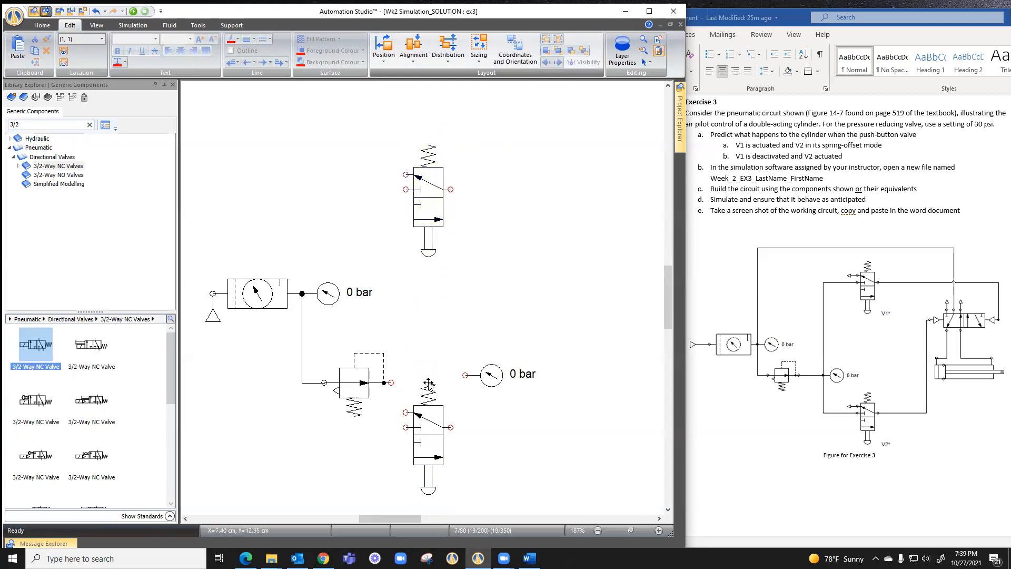
Move the second gauge closer to the reducing valve's outlet and shift the lower push-button valve to below and right of the gauge
drag(434, 439, 509, 447)
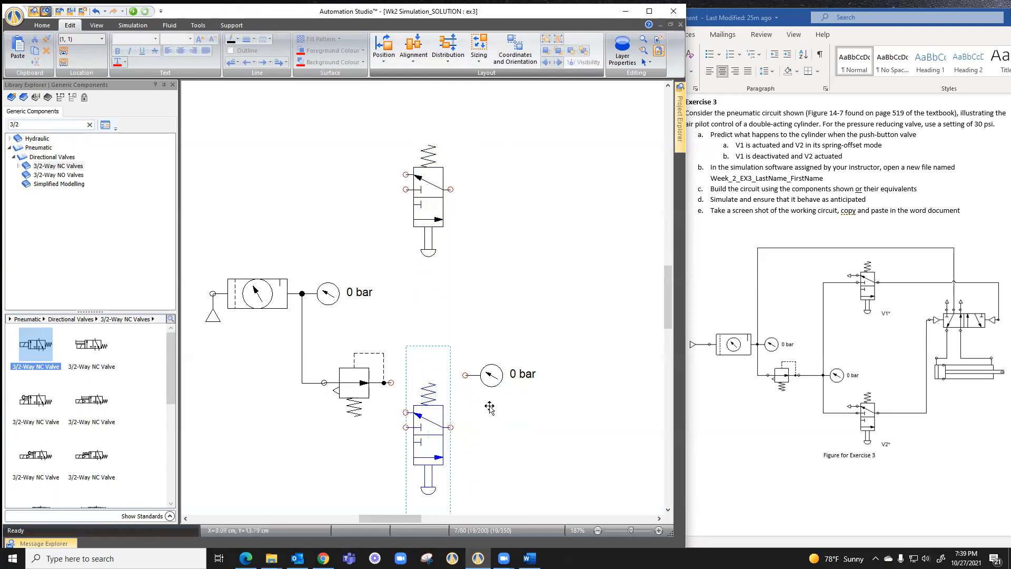
click(473, 376)
drag(473, 376, 428, 384)
drag(488, 432, 474, 433)
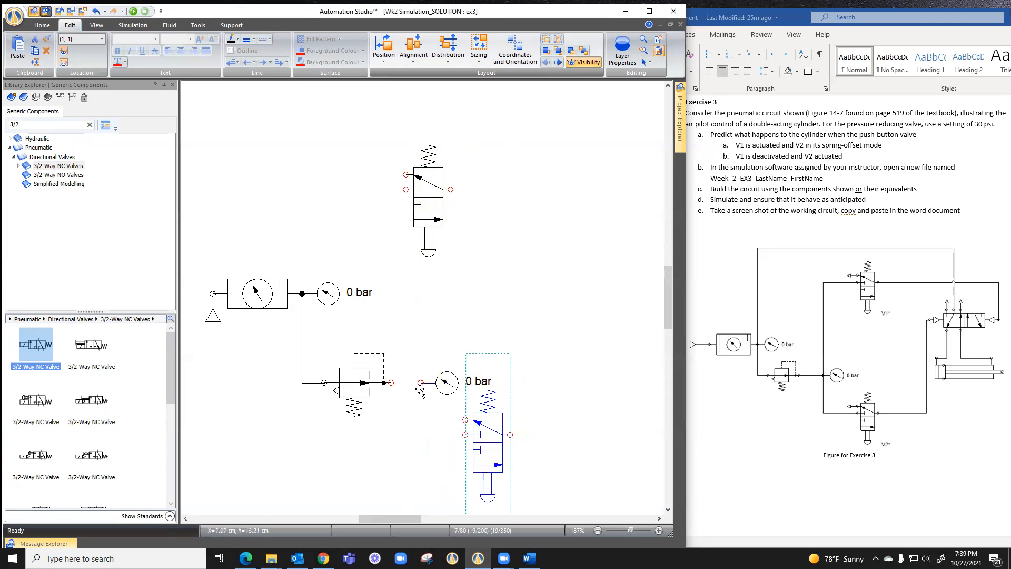
Connect the reducing valve's outlet to the second gauge and link the supply ports of both push-button valves to the gauge's inlet
drag(420, 382, 391, 382)
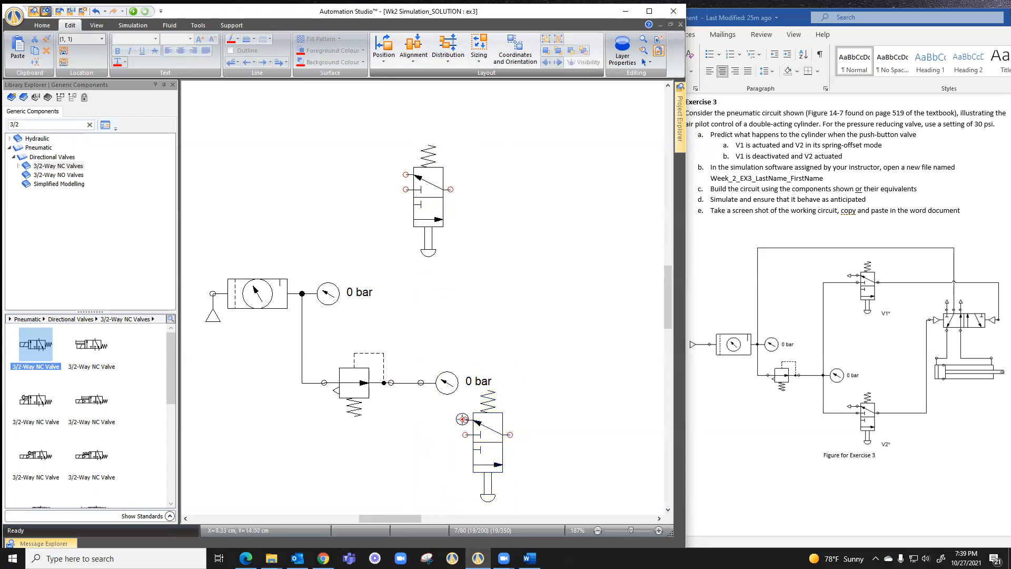
mouse_move(465, 434)
mouse_down()
mouse_move(414, 414)
mouse_move(421, 382)
mouse_up()
drag(397, 189, 420, 383)
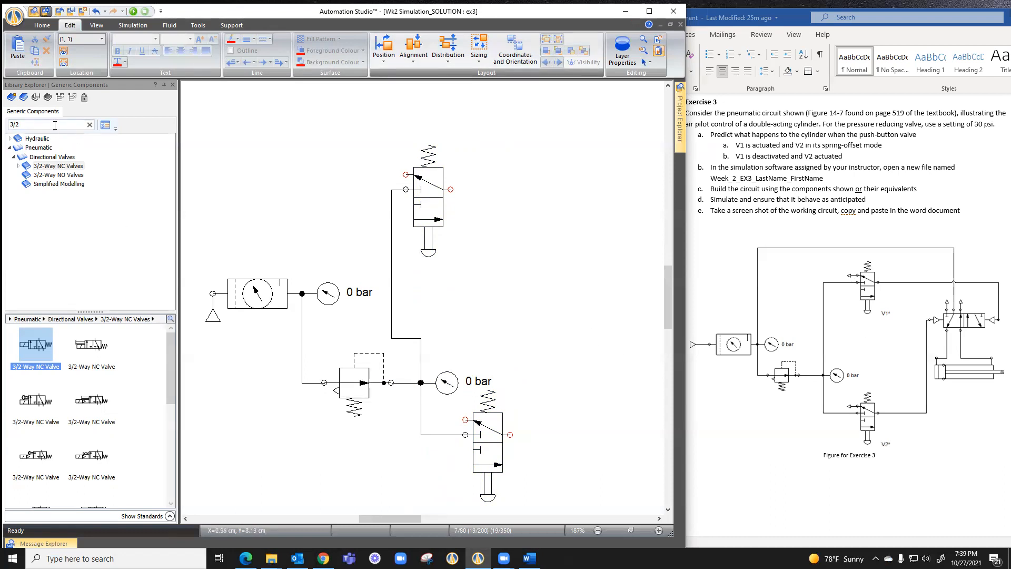
Search the library for "exhaust" and place the pneumatic Exhaust component left of the upper push-button valve
drag(40, 126, 9, 126)
text(eco)
key(BackSpace)
key(BackSpace)
text(xhaust)
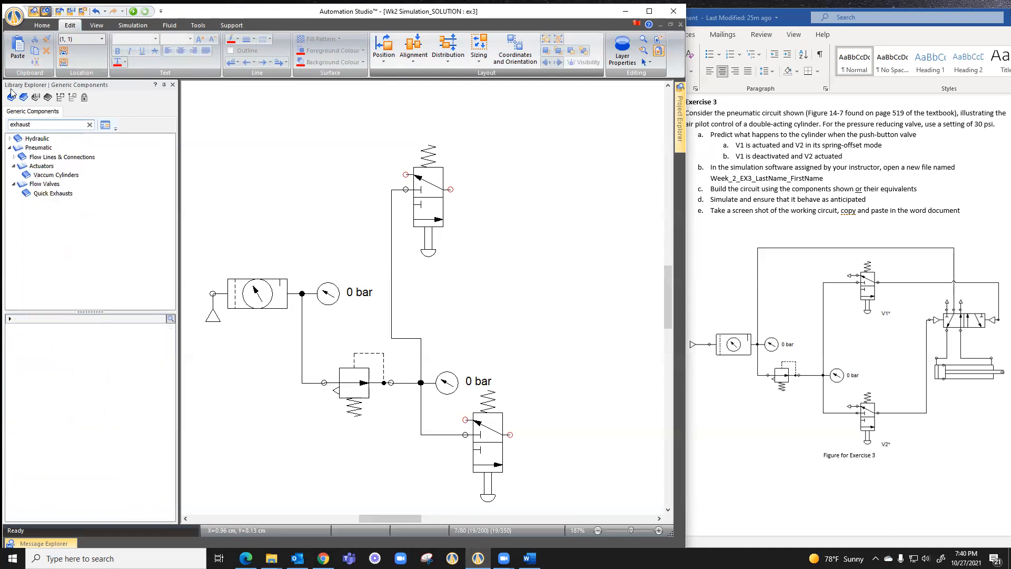
click(41, 158)
drag(36, 346, 347, 181)
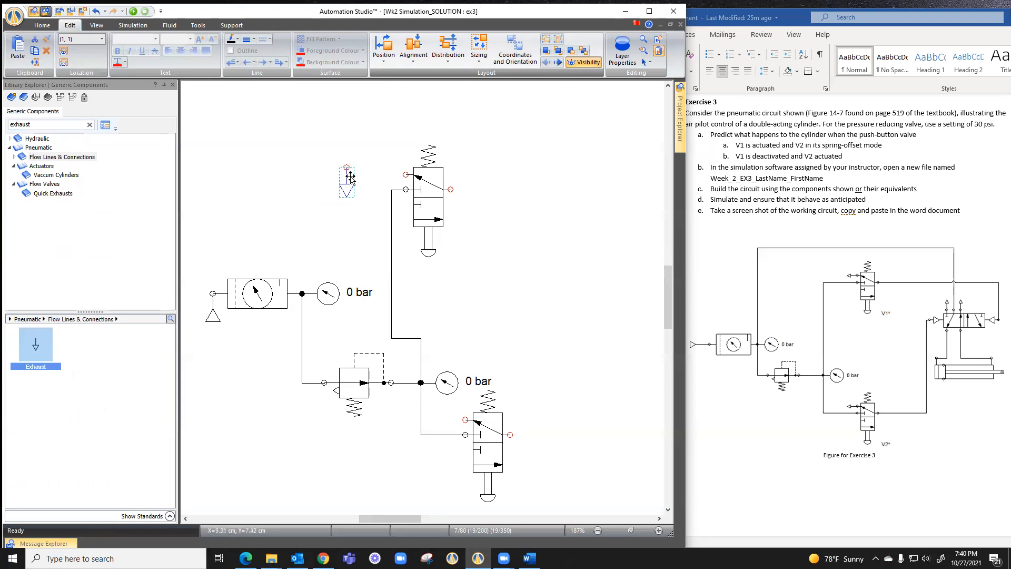
Rotate the exhaust right 90°, attach it to the upper valve's exhaust port and attach a copy to the lower valve's exhaust port
click(383, 52)
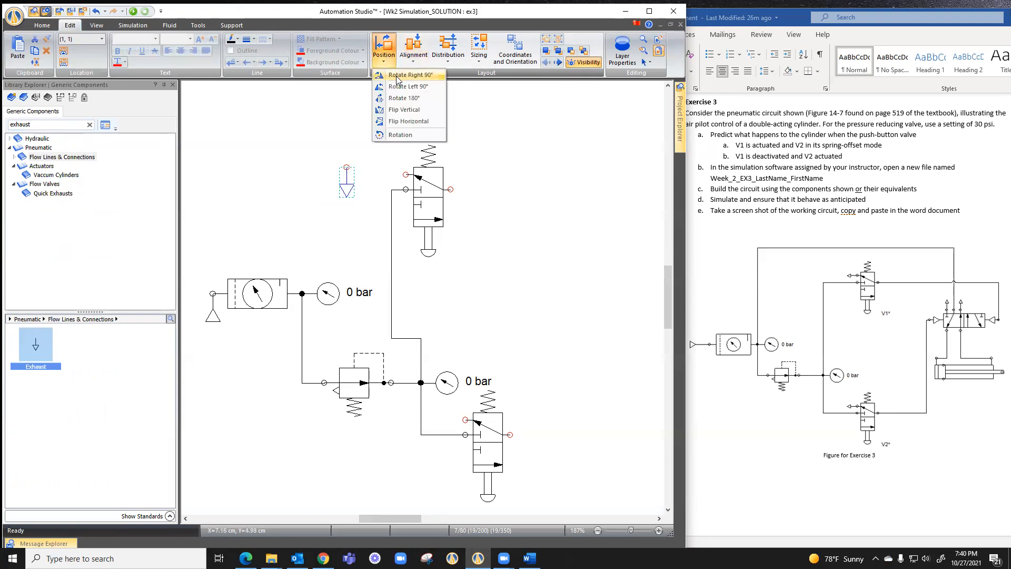
click(397, 75)
drag(330, 174, 390, 180)
key(ctrl+v)
drag(346, 212, 442, 421)
click(543, 308)
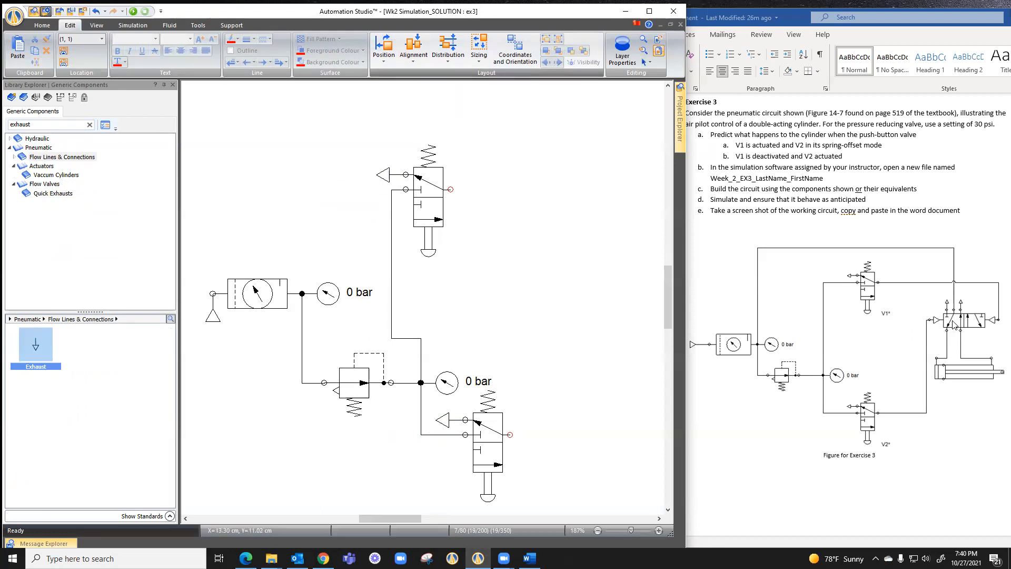
Search the library for "5/2" and place the pneumatic 5/2-Way Valve with solenoid and spring return right of the push-button valves
drag(47, 125, 5, 125)
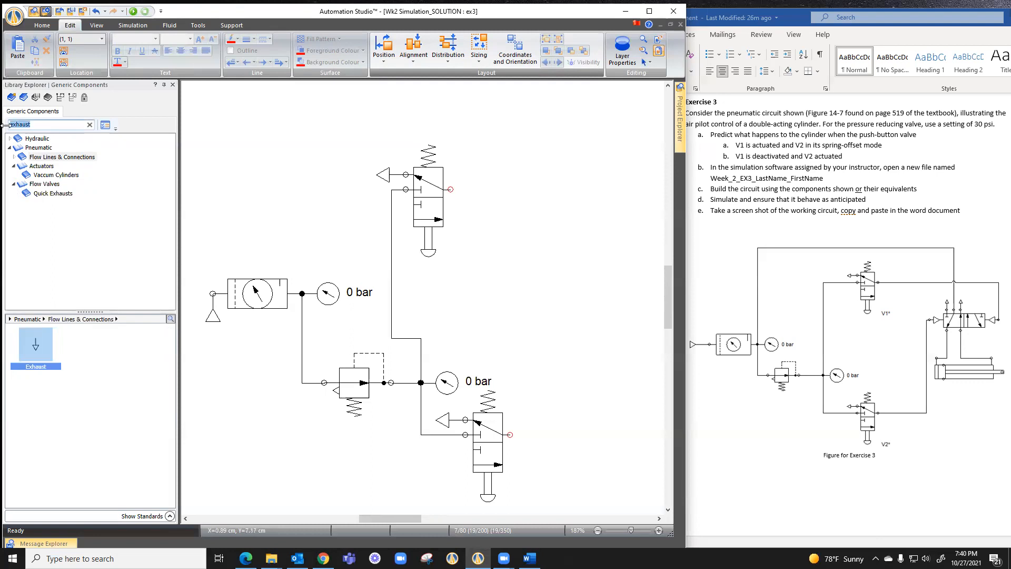
text(5/2)
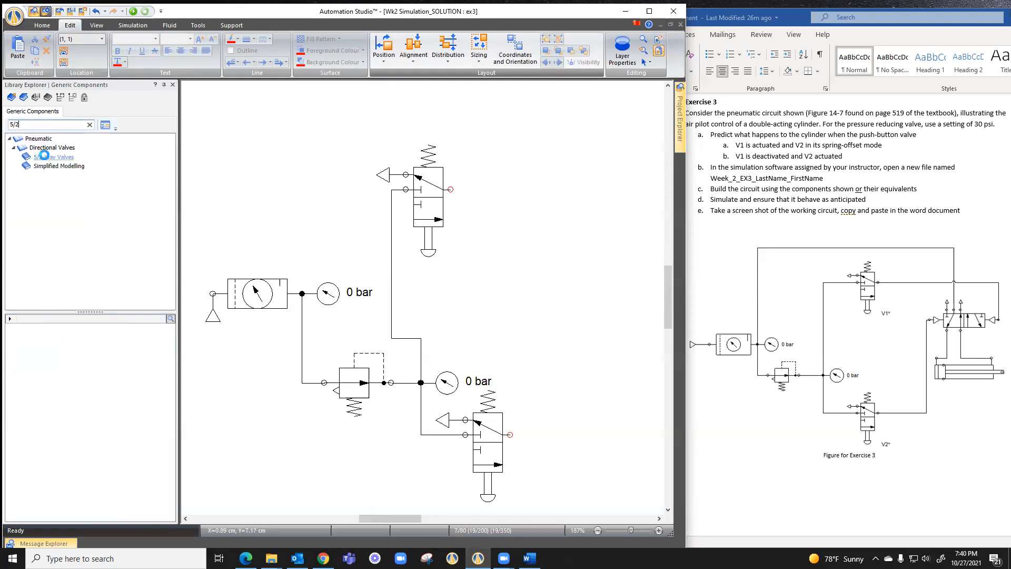
click(53, 157)
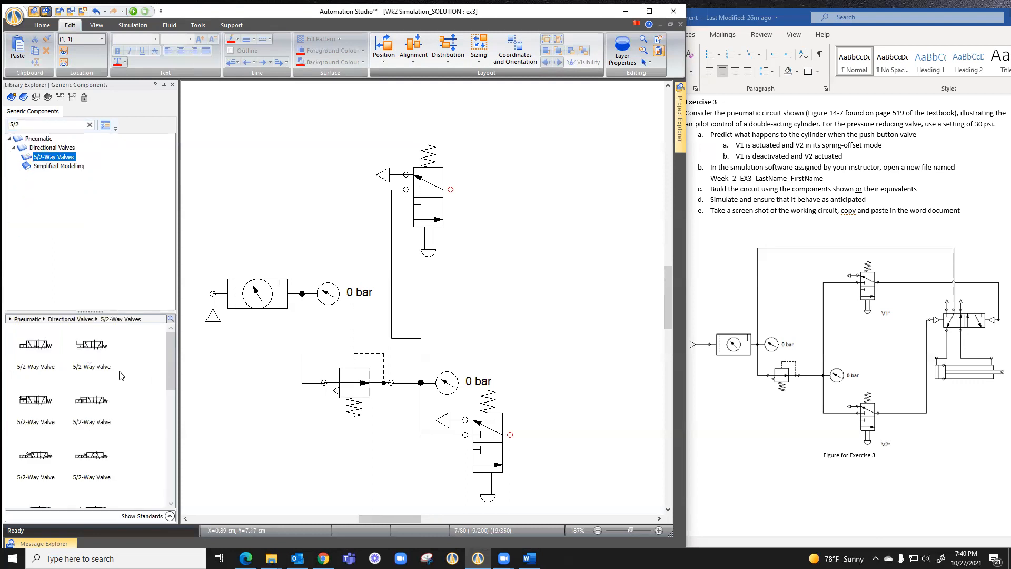
scroll(59, 368, down, 1)
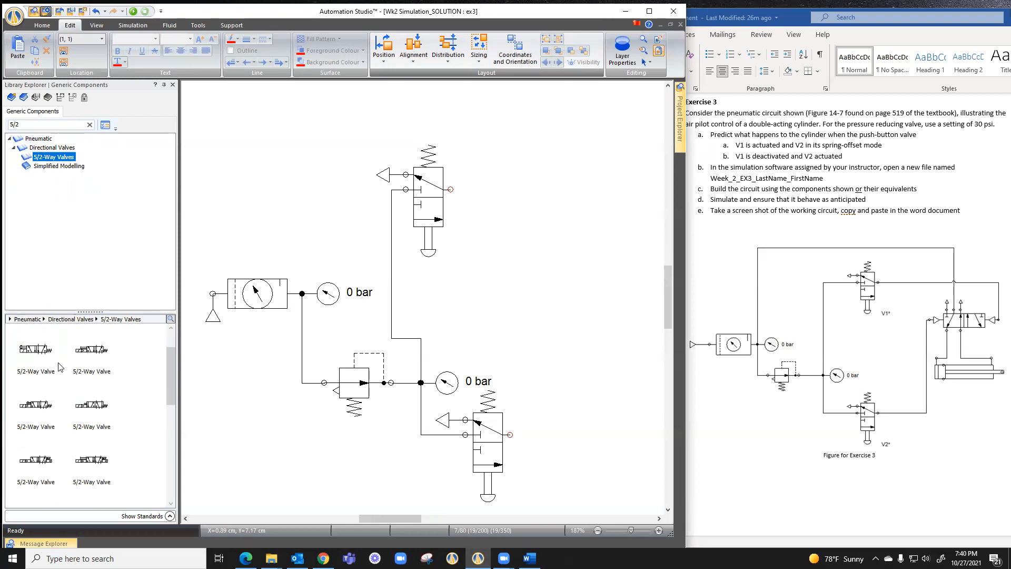
mouse_move(35, 349)
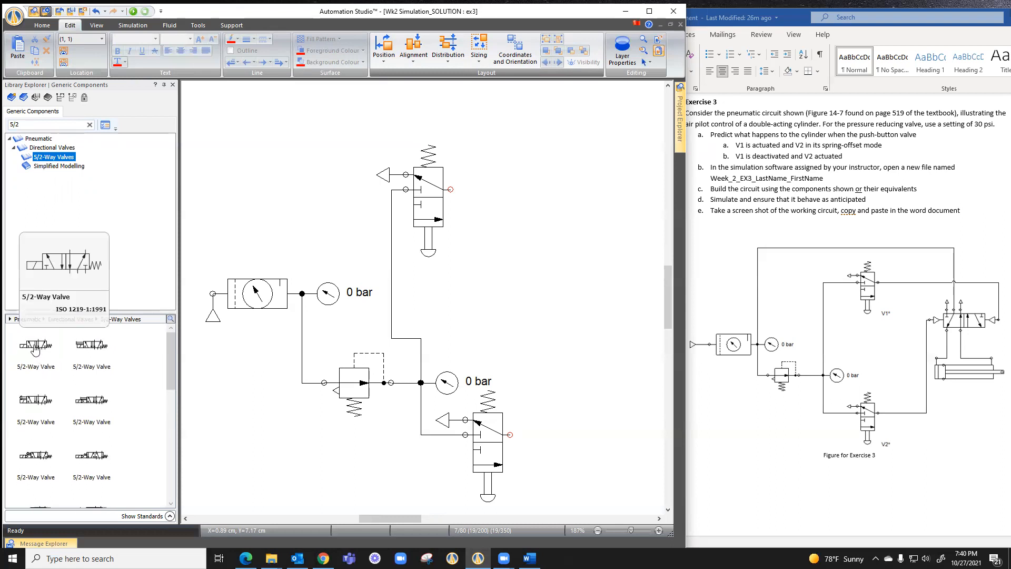
scroll(73, 405, down, 1)
scroll(73, 407, down, 4)
scroll(66, 411, down, 4)
scroll(67, 410, up, 14)
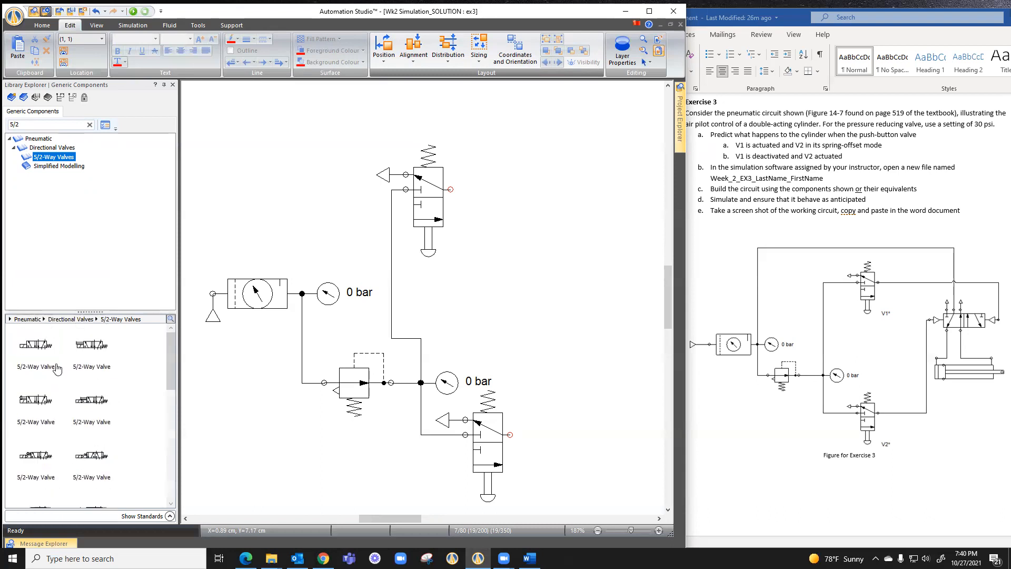
drag(35, 347, 565, 273)
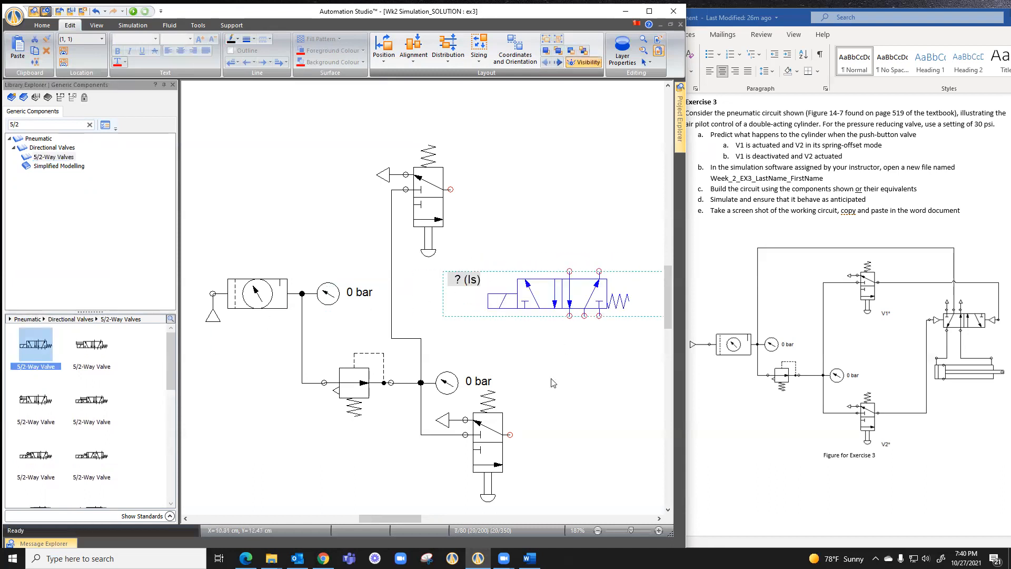
Move the 5/2-way valve further right to leave space between it and the push-button valves
drag(391, 518, 405, 518)
drag(432, 307, 506, 314)
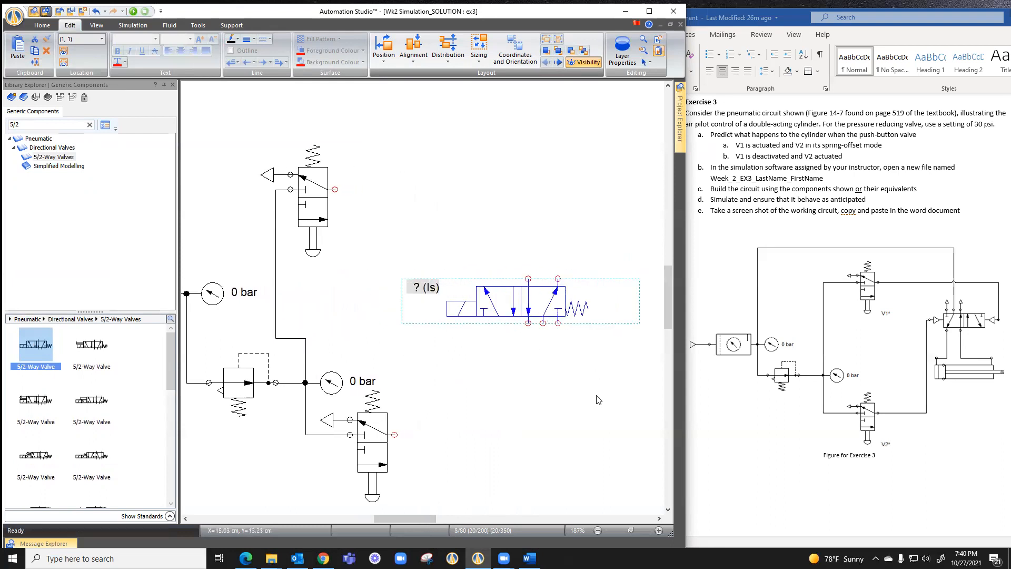
drag(429, 518, 439, 518)
click(489, 377)
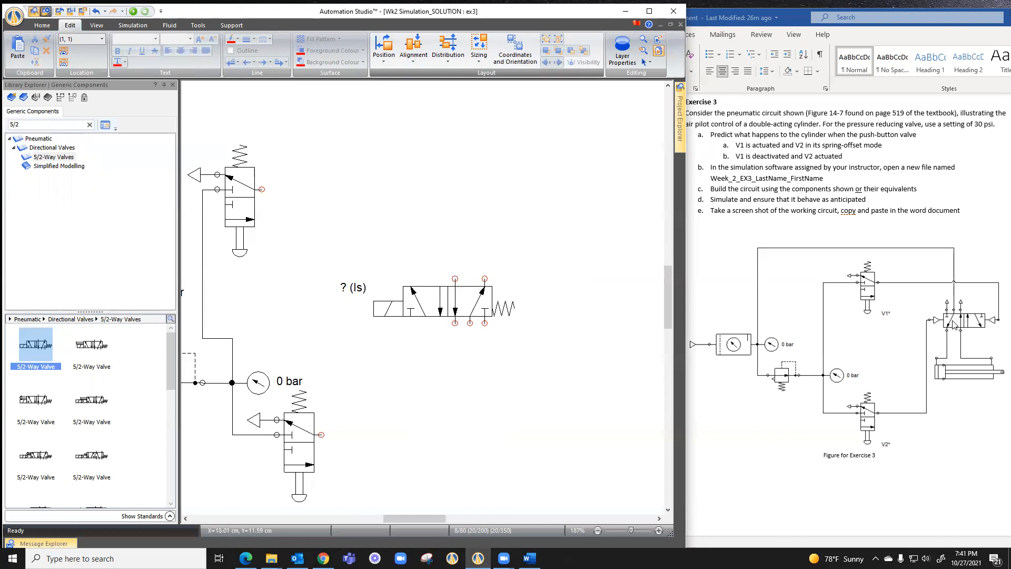
Flip the 5/2-way valve vertically and horizontally so its three-port side faces up, and shift it back between the push-button valves' outlets
click(451, 306)
click(382, 62)
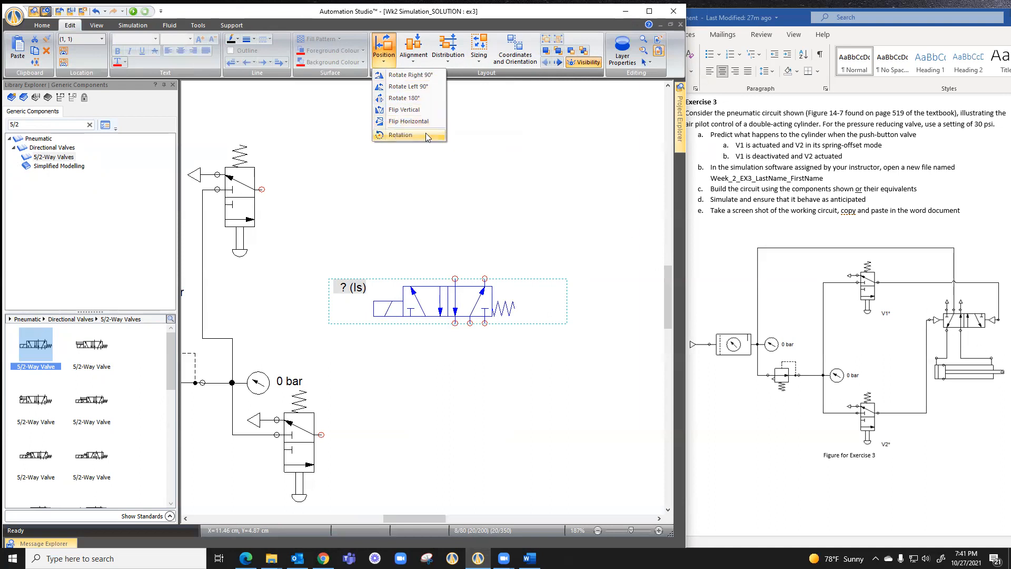
click(404, 109)
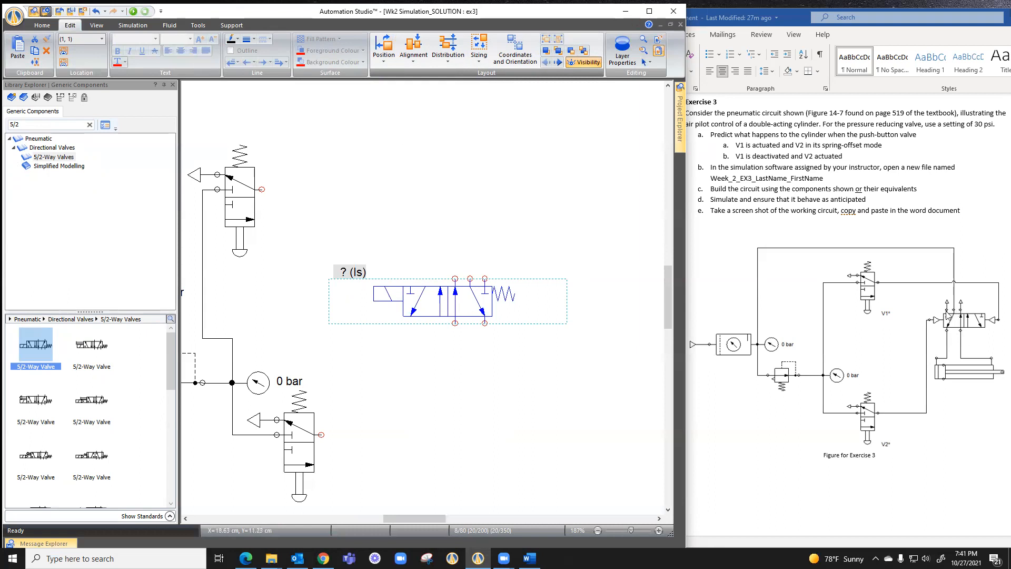
click(383, 49)
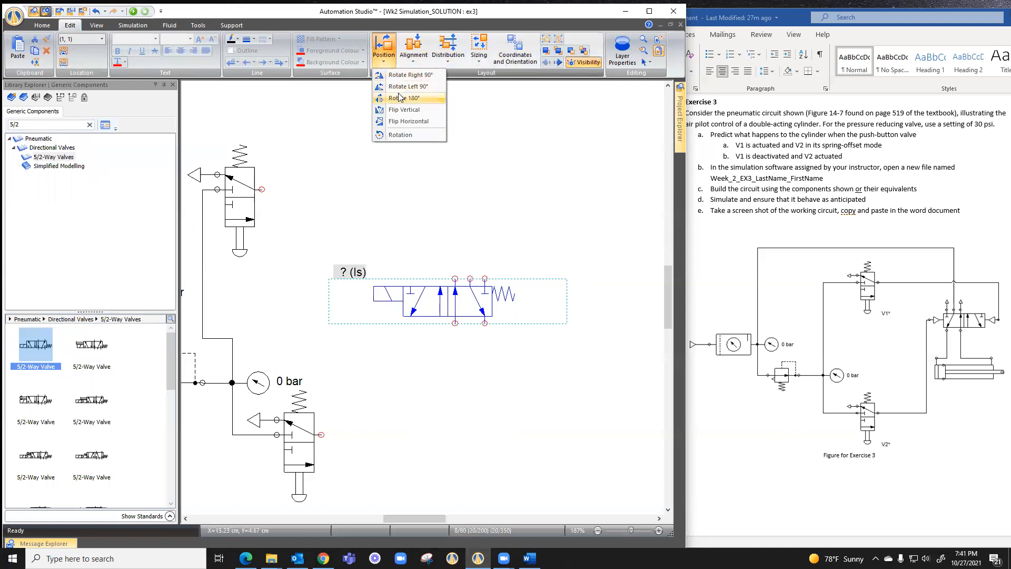
click(407, 121)
drag(486, 301, 442, 309)
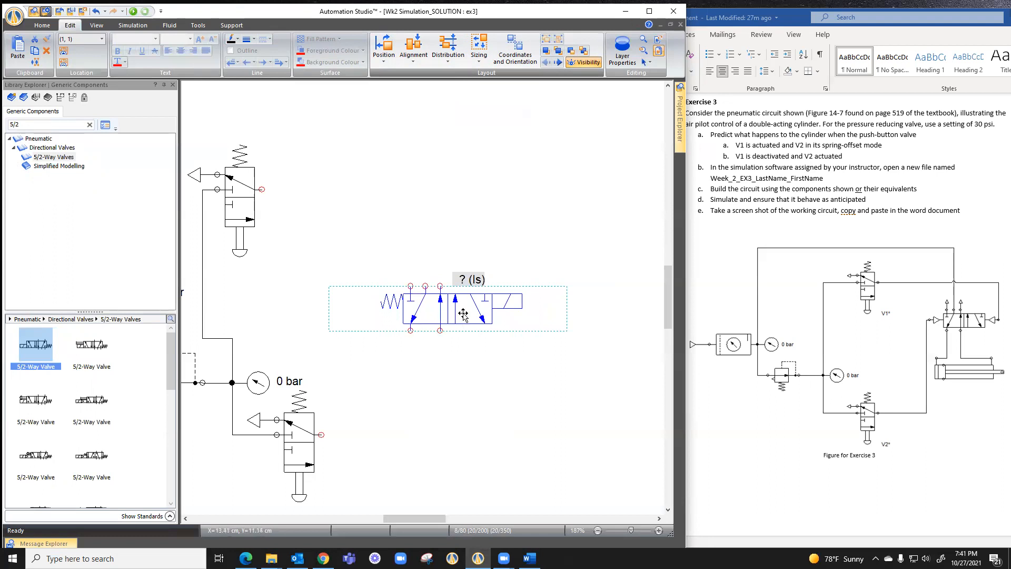
click(374, 259)
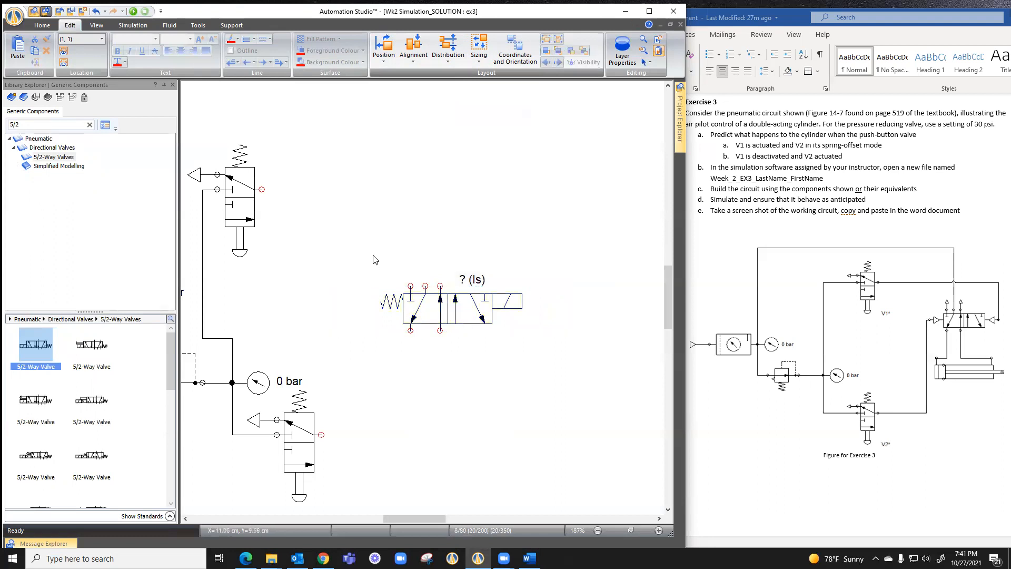
Replace both the spring and the solenoid commands of the 5/2-way valve with the triangle-only External Pneumatic Pilot
double_click(435, 308)
click(548, 347)
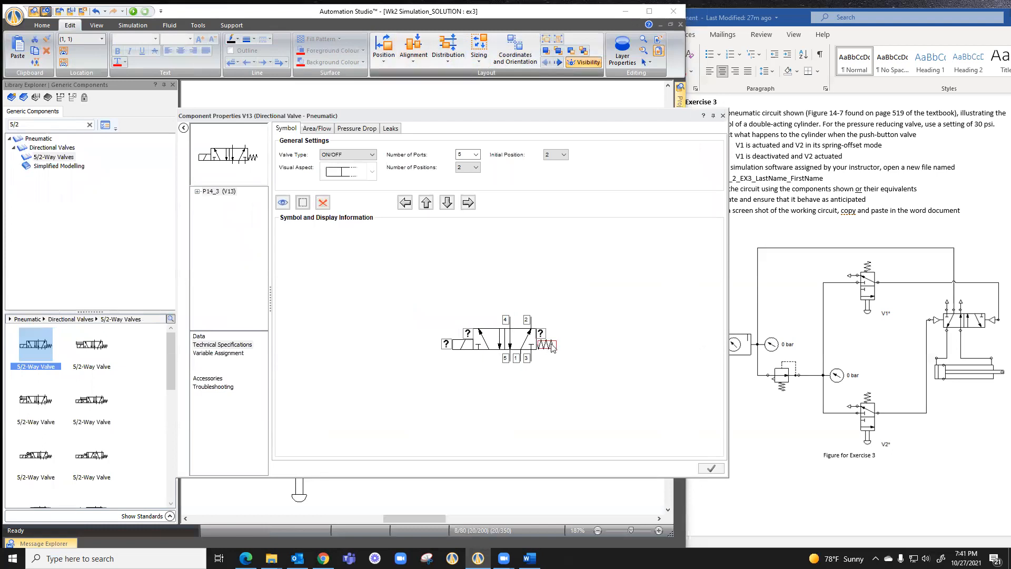
double_click(548, 347)
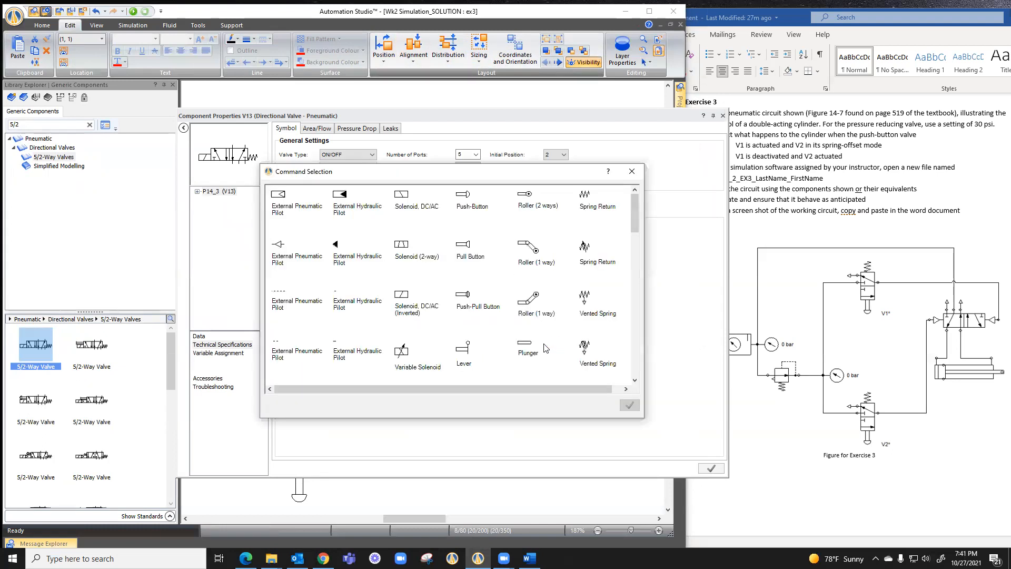
click(279, 245)
click(630, 405)
double_click(453, 347)
click(277, 247)
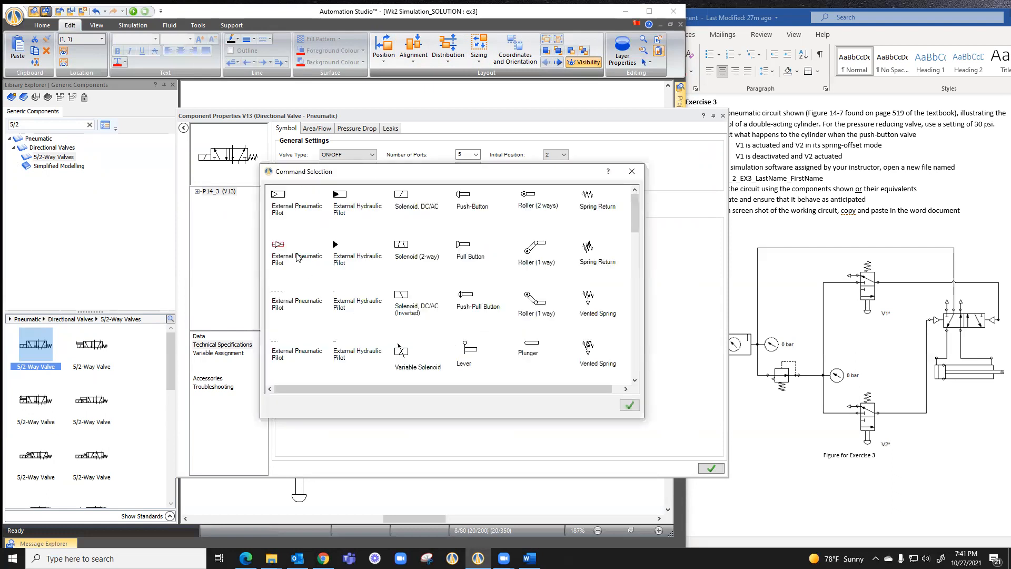
click(629, 405)
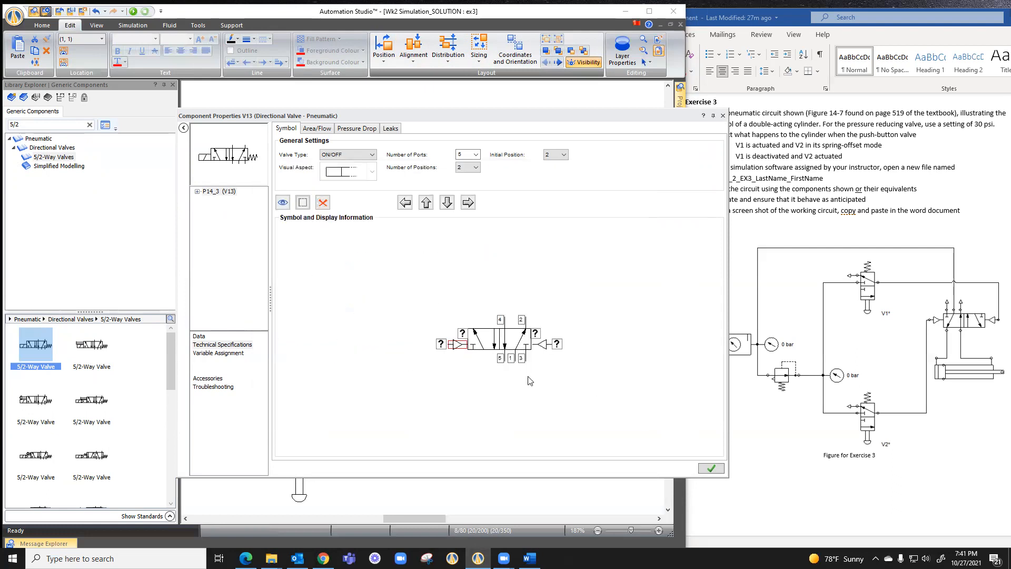
Apply the new pilot commands to the 5/2-way valve and close its component properties
click(713, 466)
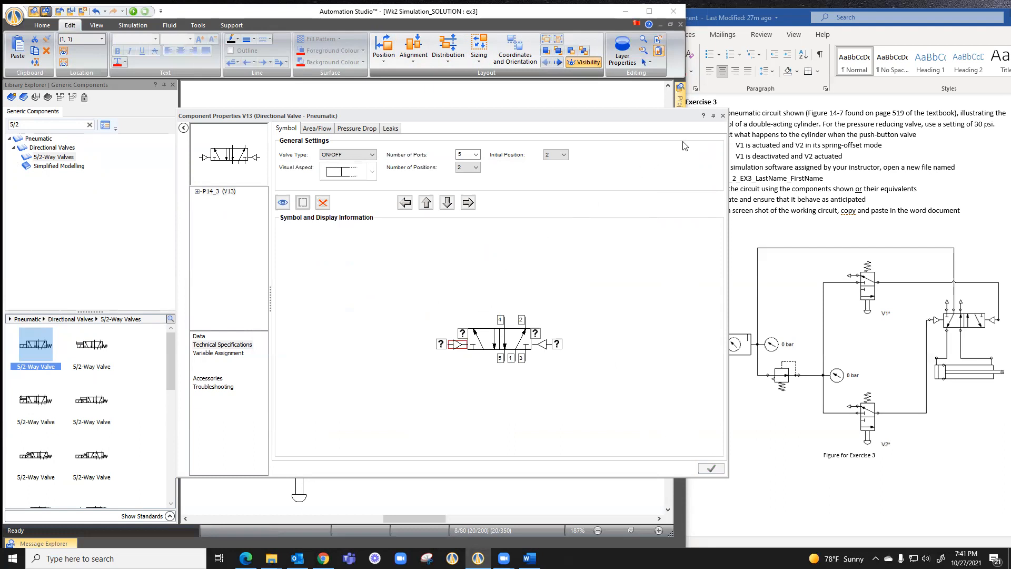
click(722, 117)
click(430, 351)
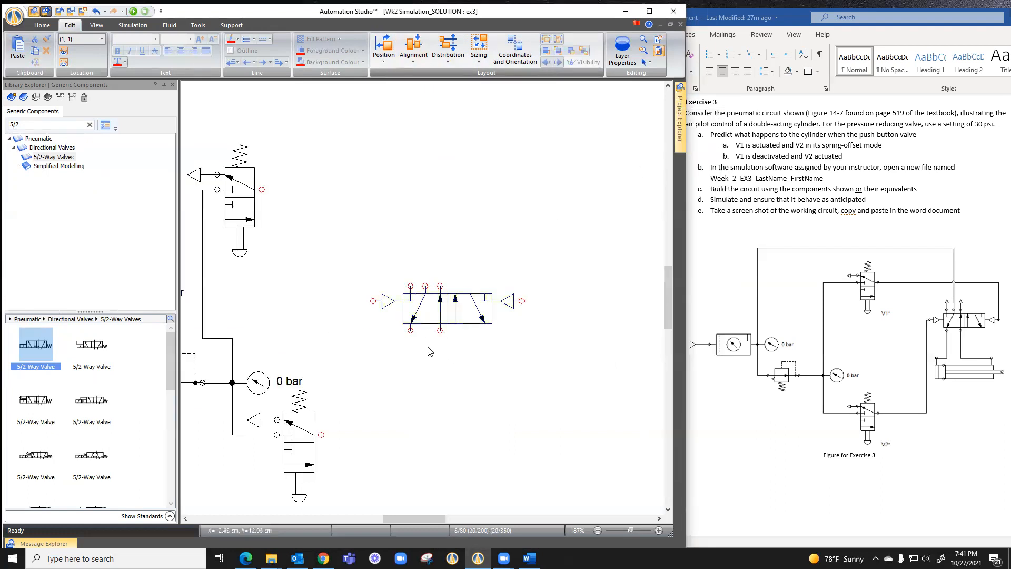
Connect the lower push-button valve's outlet to the 5/2-way valve's left pilot and the upper push-button valve's outlet to its right pilot
click(321, 434)
click(373, 301)
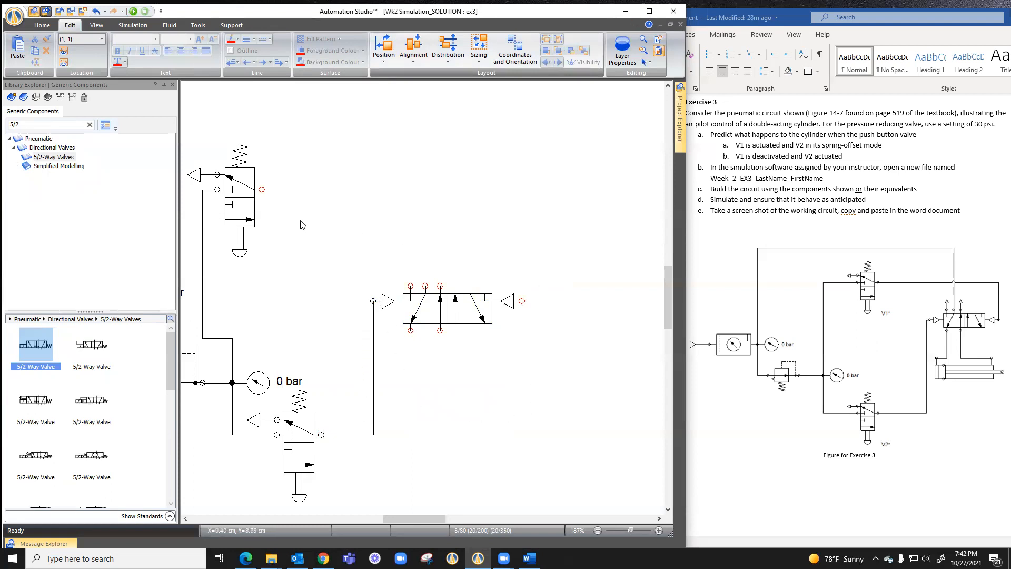
click(262, 189)
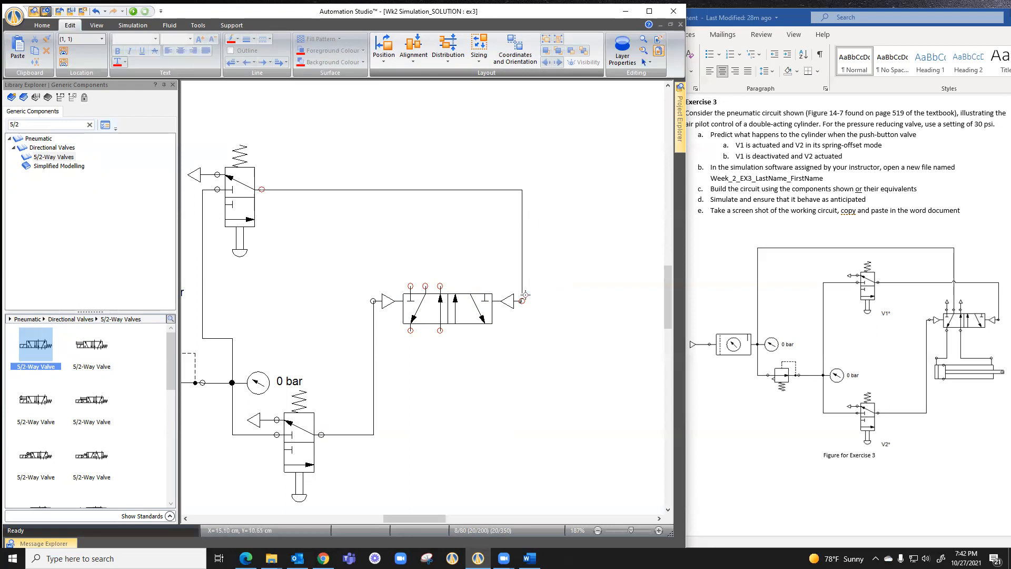
click(523, 300)
Connect the 5/2-way valve's middle upper port to the supply junction at the first gauge, routing the line above the upper push-button valve
drag(431, 517, 419, 519)
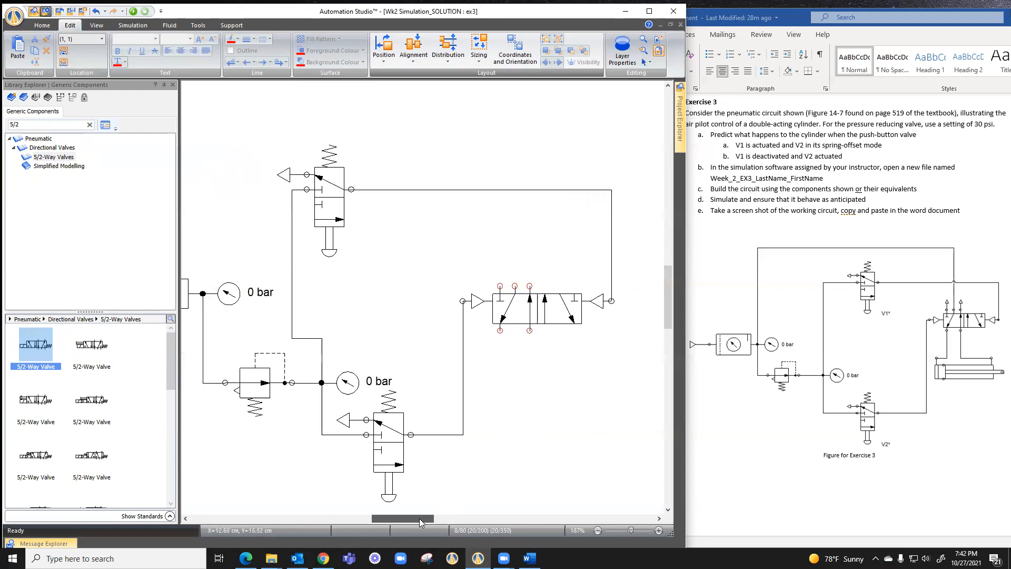
click(514, 286)
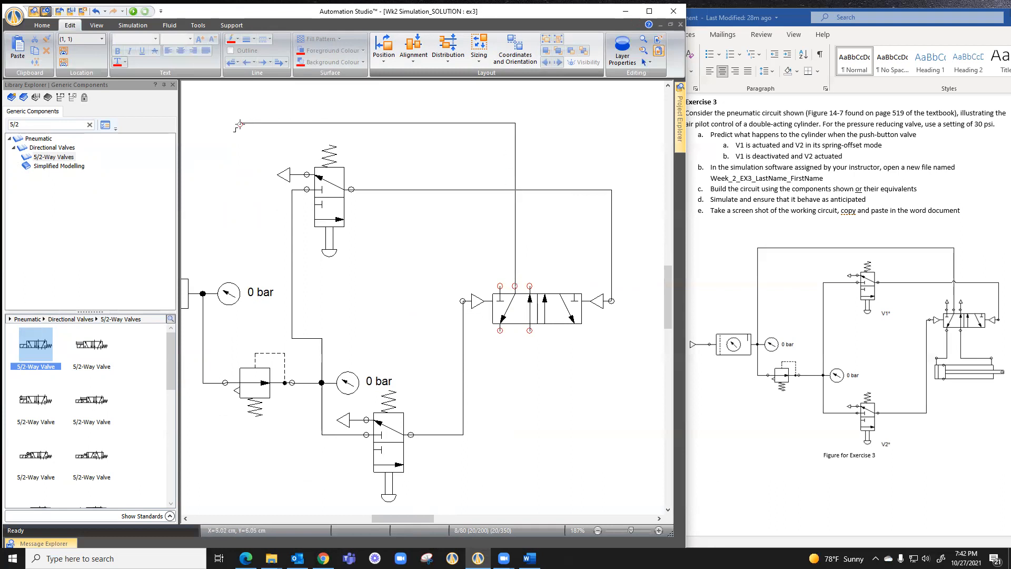
click(196, 123)
click(203, 292)
Search the library for "double" and place the pneumatic Double-Acting Cylinder beneath the 5/2-way valve
drag(33, 125, 7, 125)
text(doub)
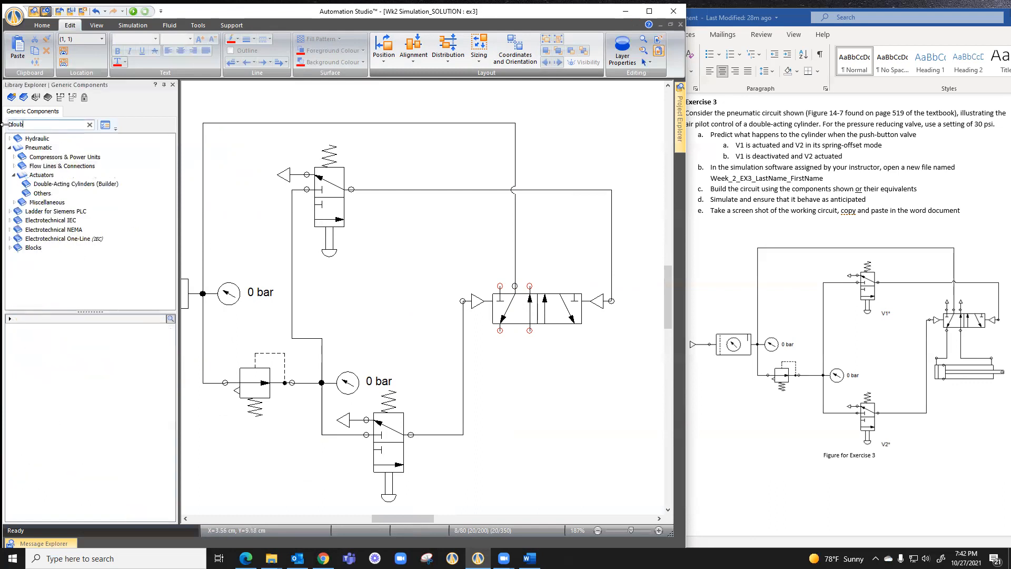
text(le)
click(52, 184)
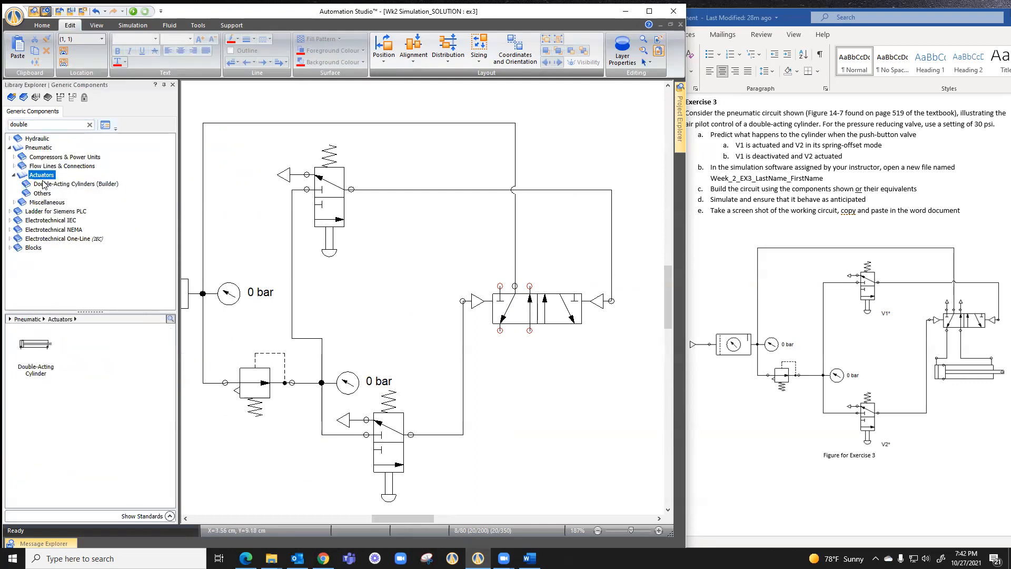
drag(37, 345, 572, 371)
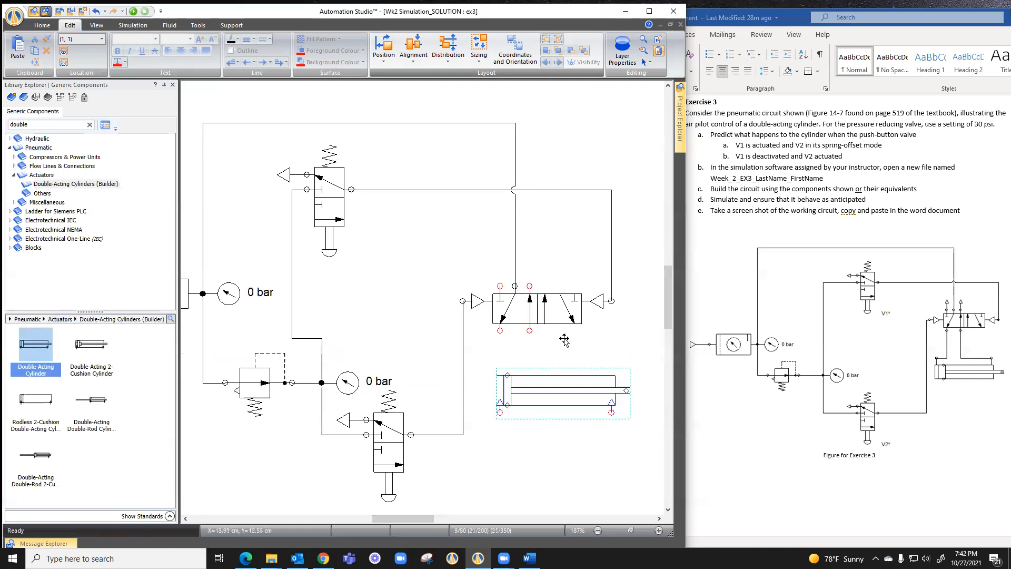
Flip the cylinder vertically so its ports face up, and connect them to the two lower ports of the 5/2-way valve
click(384, 57)
click(404, 110)
drag(536, 360, 542, 411)
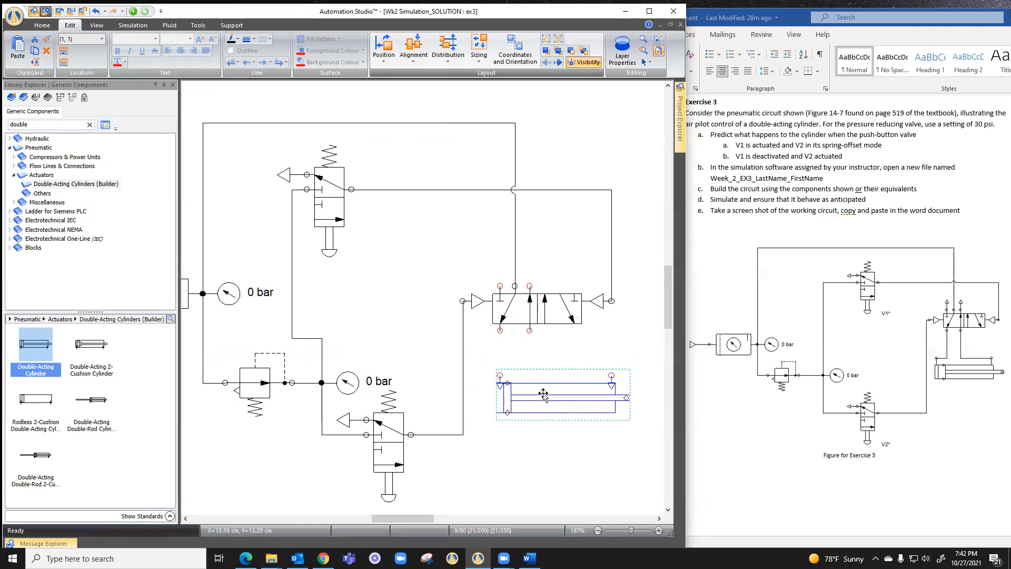
drag(500, 330, 500, 372)
mouse_move(529, 330)
mouse_down()
mouse_move(532, 373)
mouse_move(609, 374)
mouse_up()
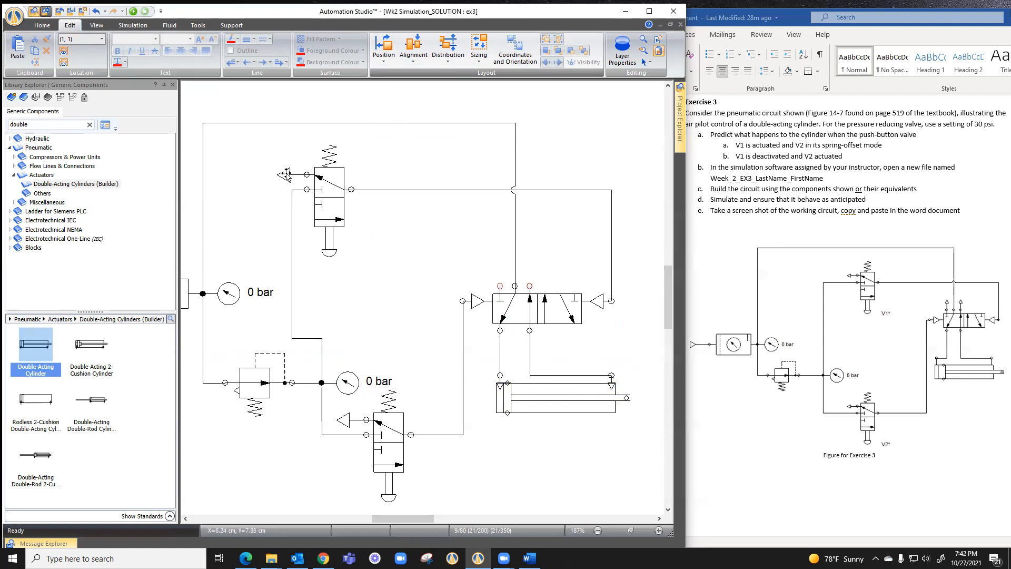
Copy the upper push-button valve's exhaust, rotate it to point up, and attach one to each open upper port of the 5/2-way valve
drag(285, 175, 456, 249)
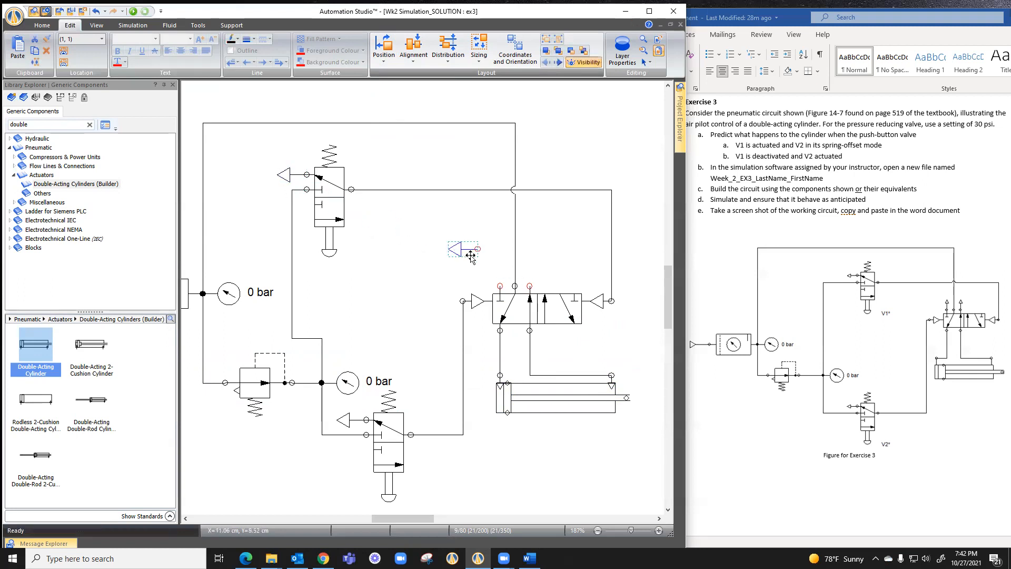
click(384, 52)
click(406, 73)
drag(476, 240, 531, 269)
click(566, 267)
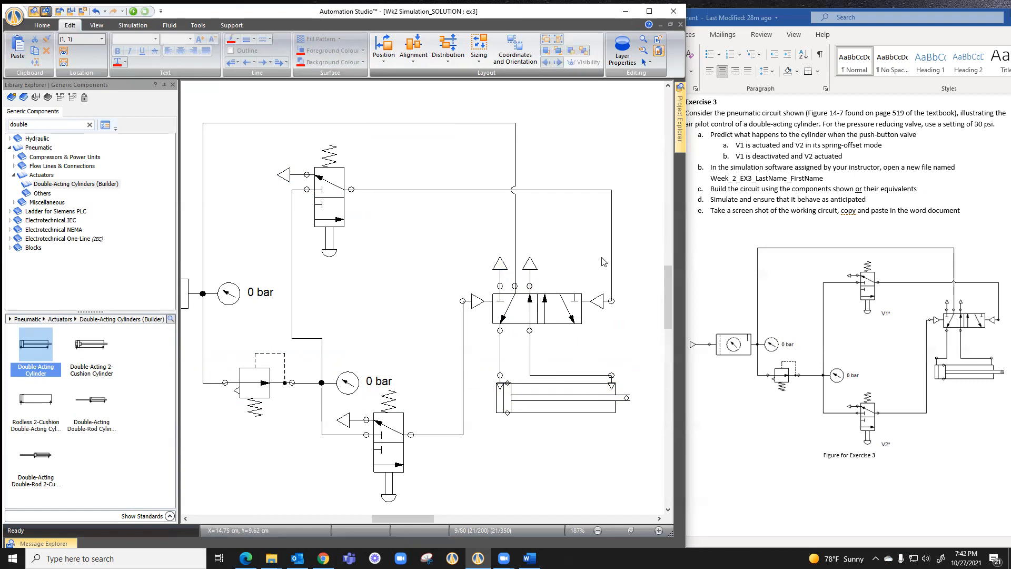
Start the simulation and actuate the lower push-button valve to send pilot air to the 5/2-way valve
click(134, 11)
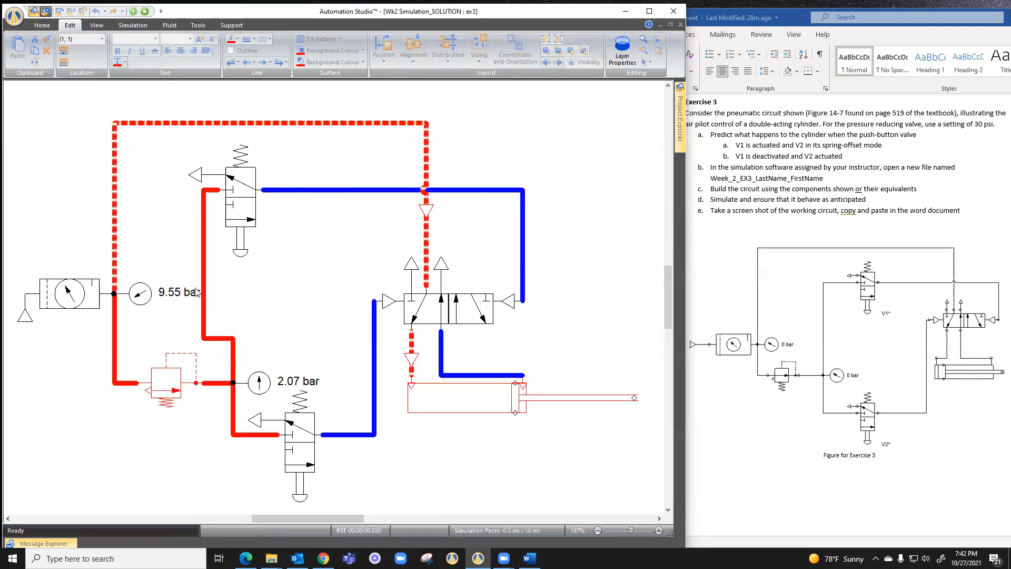
click(300, 495)
click(299, 495)
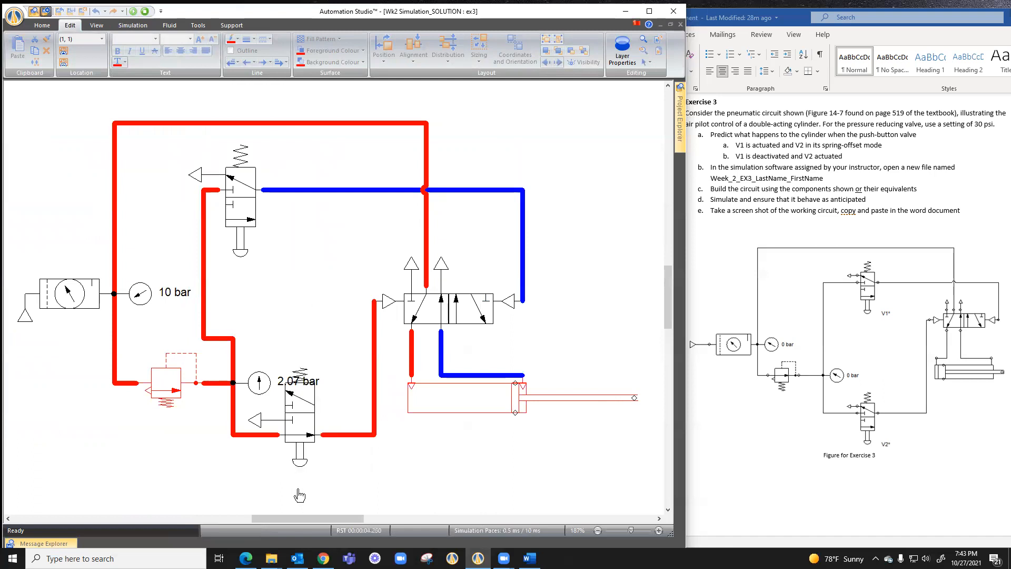